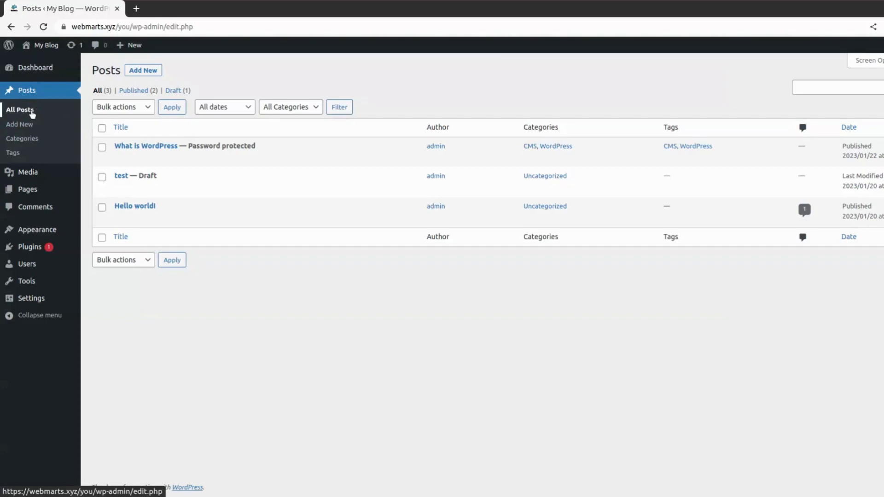
- Go to the Categories page under Posts in the admin sidebar
left_click(32, 143)
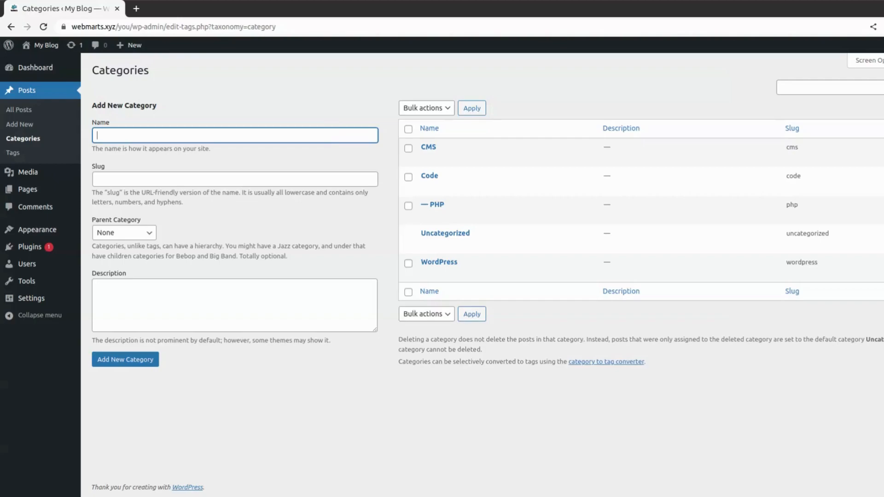
- Add a top-level 'Program' category with no parent and an empty description
type("Program")
left_click(195, 156)
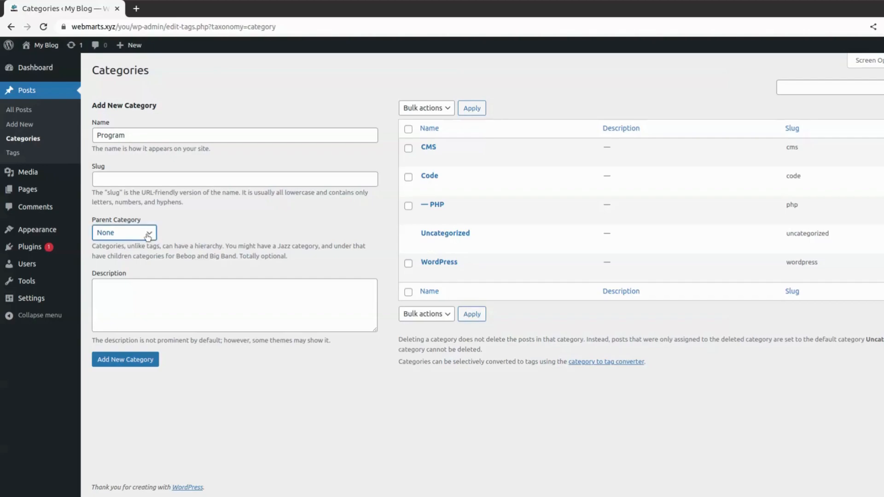
left_click(177, 297)
left_click(220, 268)
left_click(162, 298)
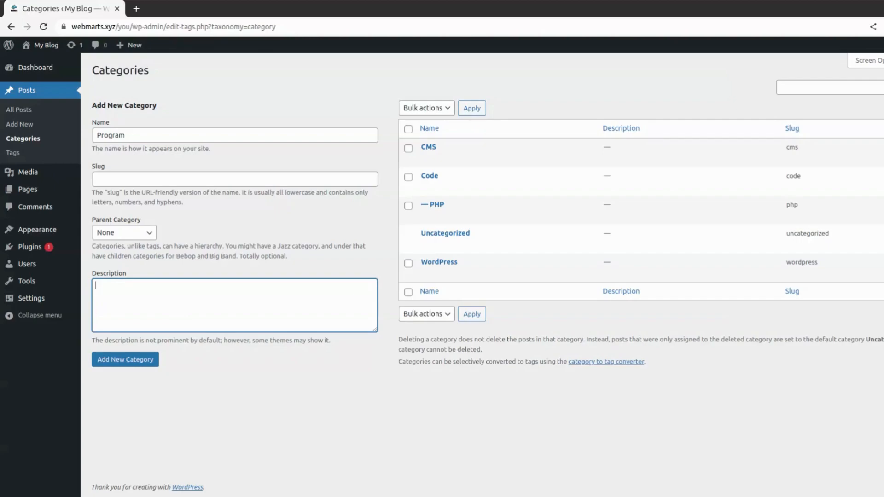
left_click(149, 363)
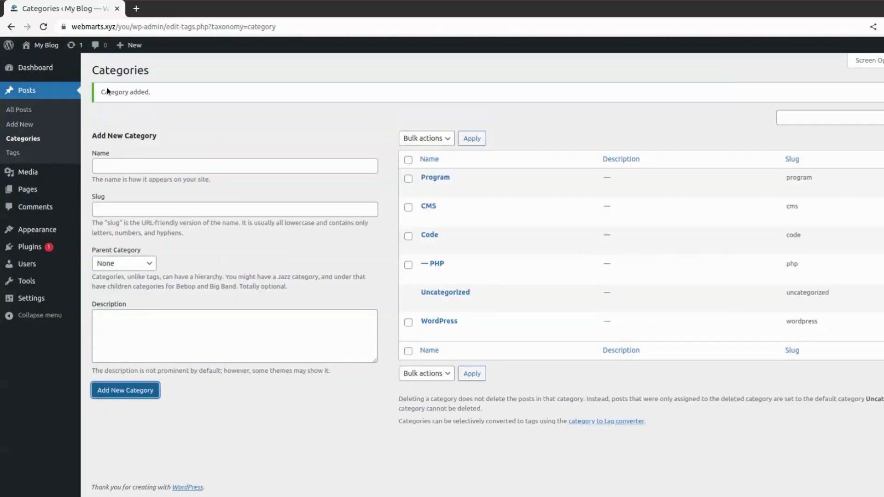
left_click_drag(101, 91, 161, 93)
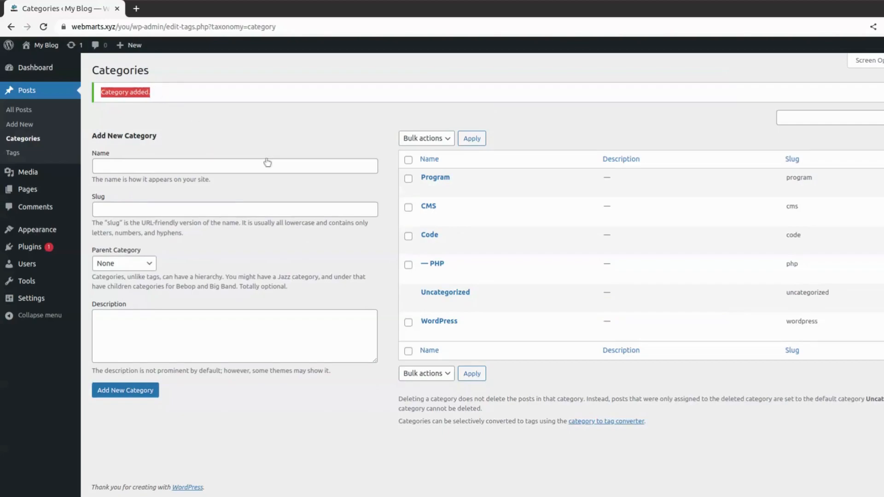
- Add a 'Python' category with Program as its parent category
left_click(269, 154)
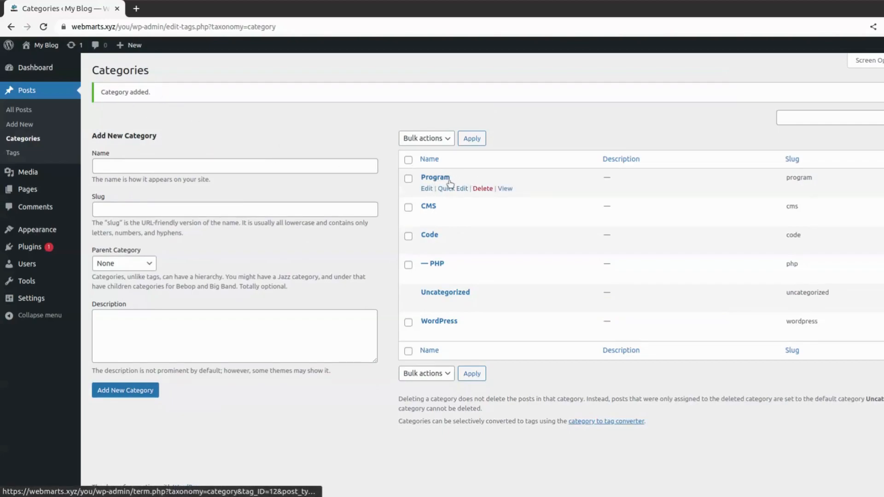
double_click(803, 176)
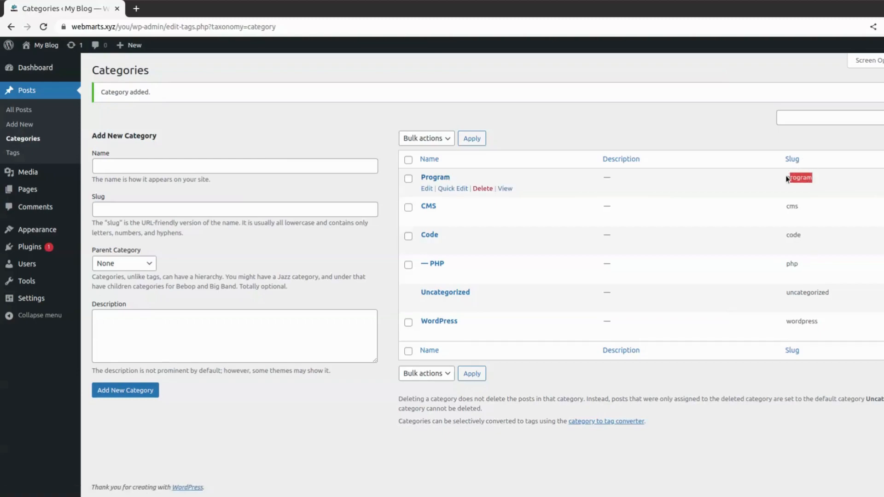
left_click(314, 141)
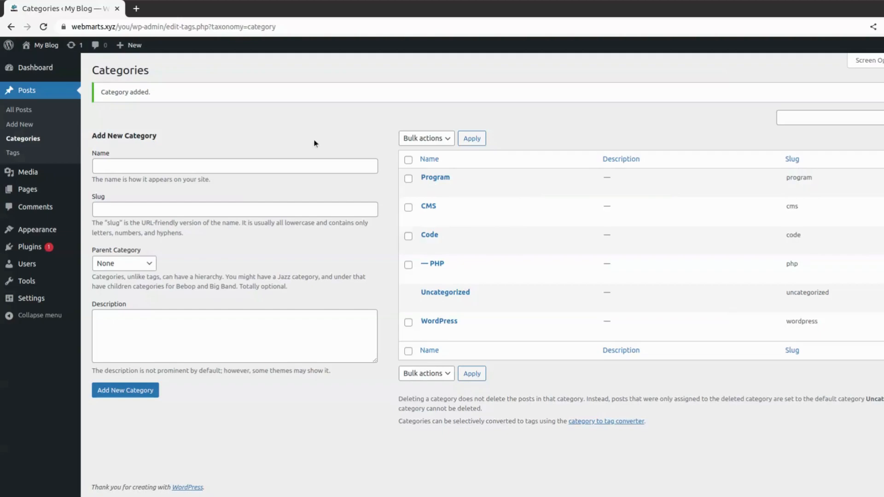
left_click(329, 166)
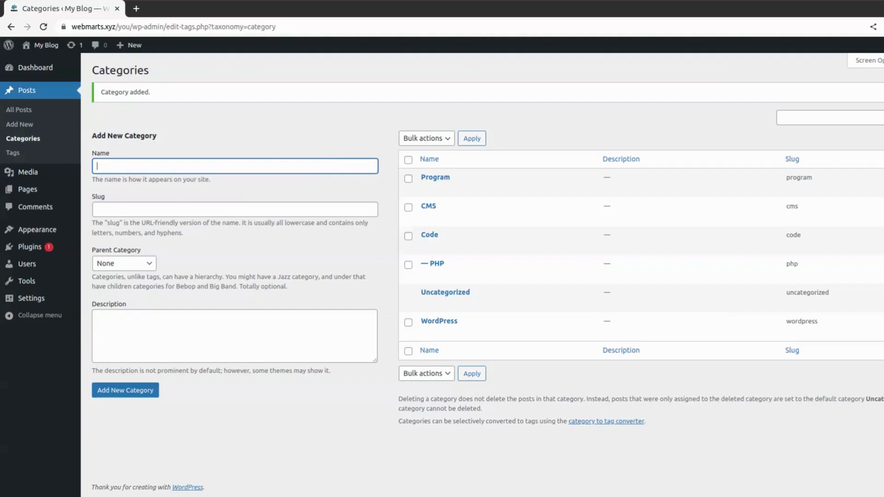
type("Python")
left_click(333, 140)
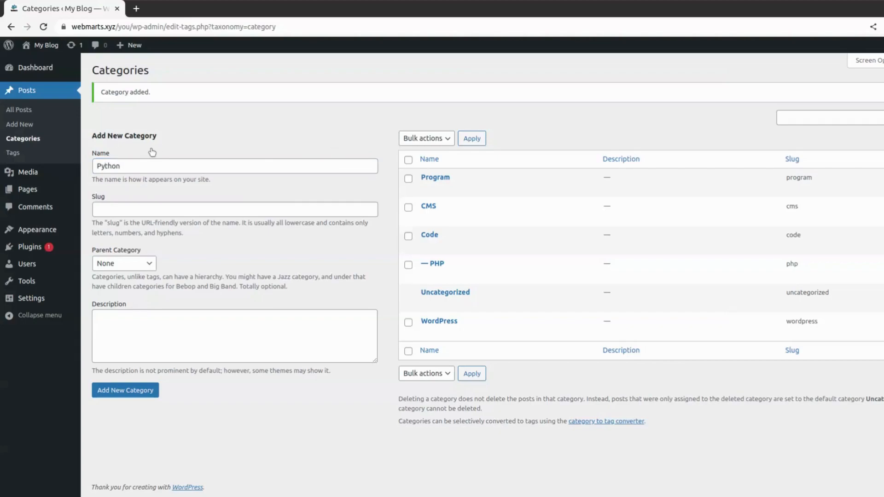
left_click(133, 264)
left_click(109, 278)
left_click(126, 391)
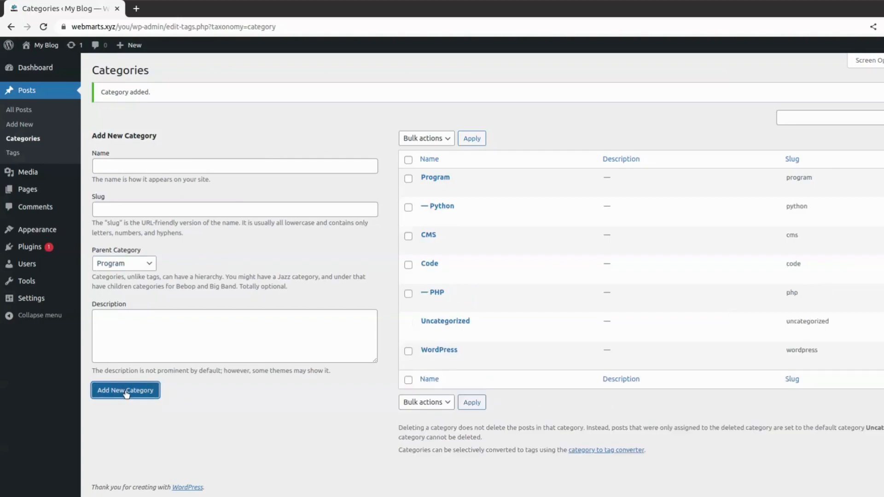
- Begin a 'Java' category, also with Program as its parent
mouse_move(427, 184)
mouse_move(420, 208)
left_click(286, 167)
type("Java")
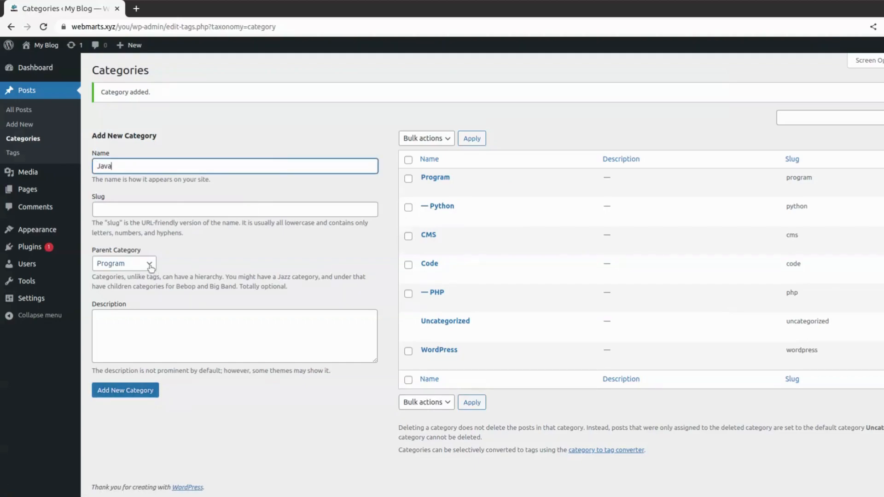
left_click(129, 265)
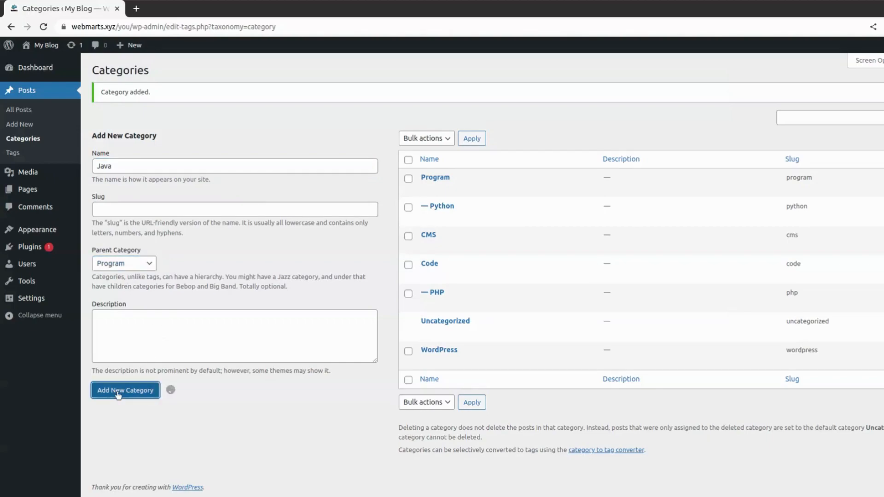
- Filter the Posts list to show only posts in the CMS category
mouse_move(431, 182)
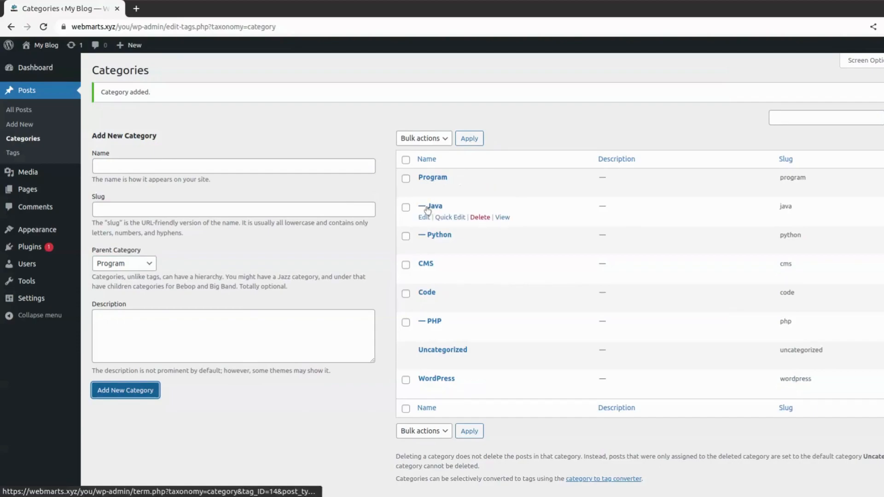
mouse_move(443, 237)
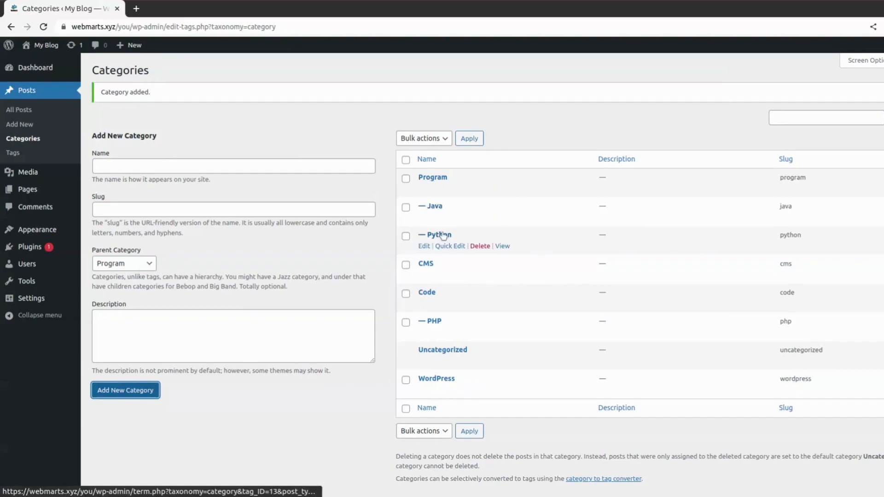
mouse_move(476, 206)
mouse_move(578, 175)
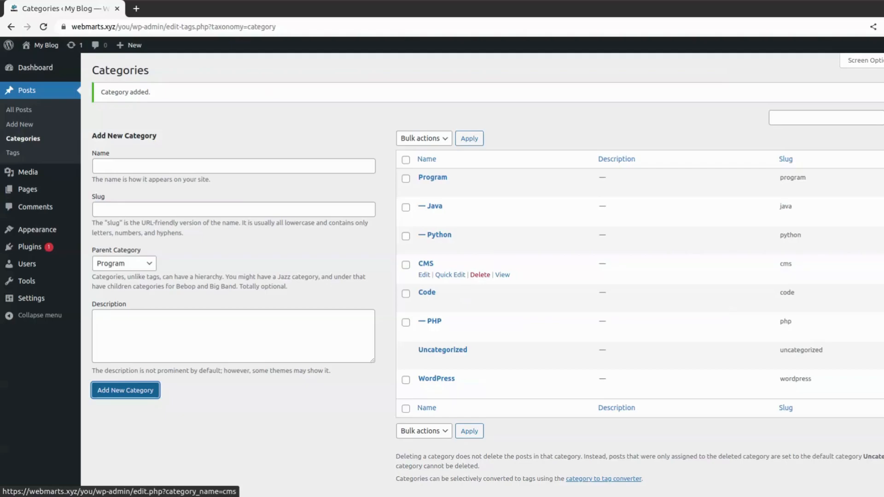
left_click(883, 264)
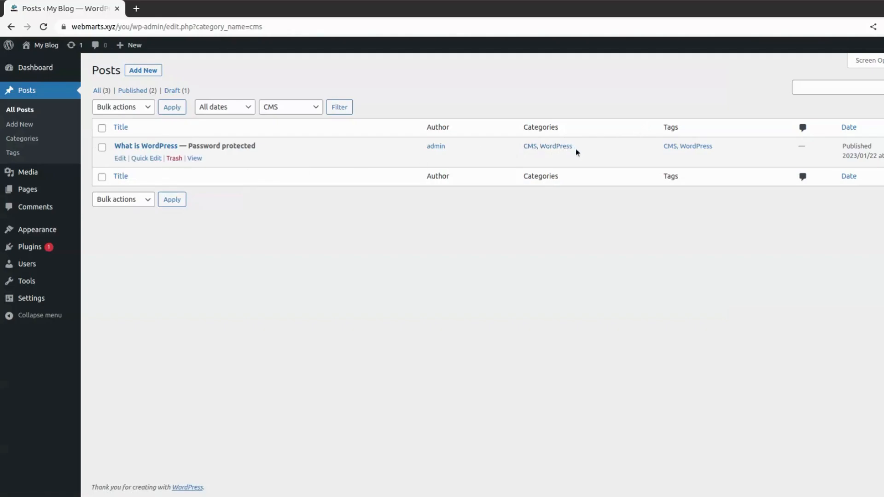
- Go back to Posts > Categories to see Java and Python nested under Program
left_click(21, 139)
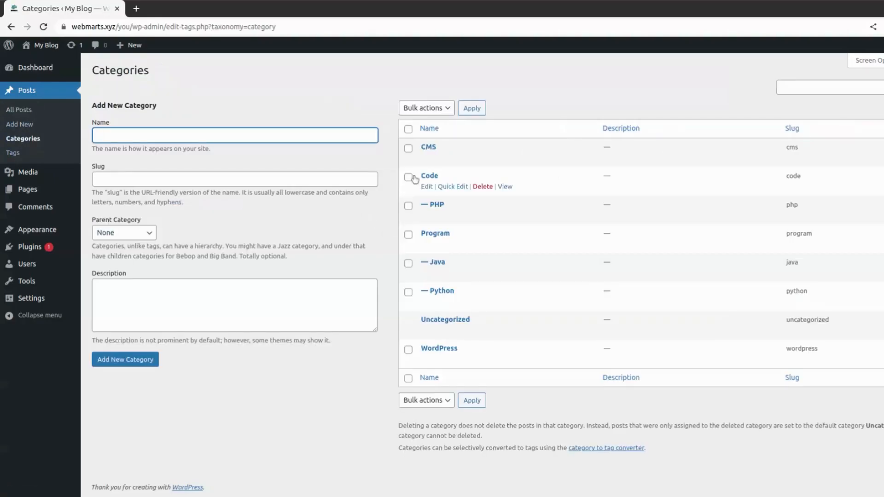
left_click(591, 89)
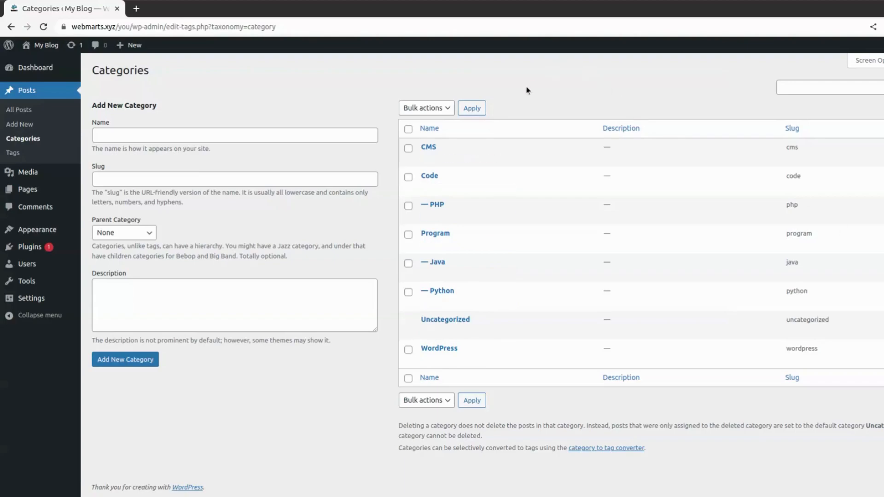
- Add a 'java' post tag, then start a new blank post
left_click(17, 156)
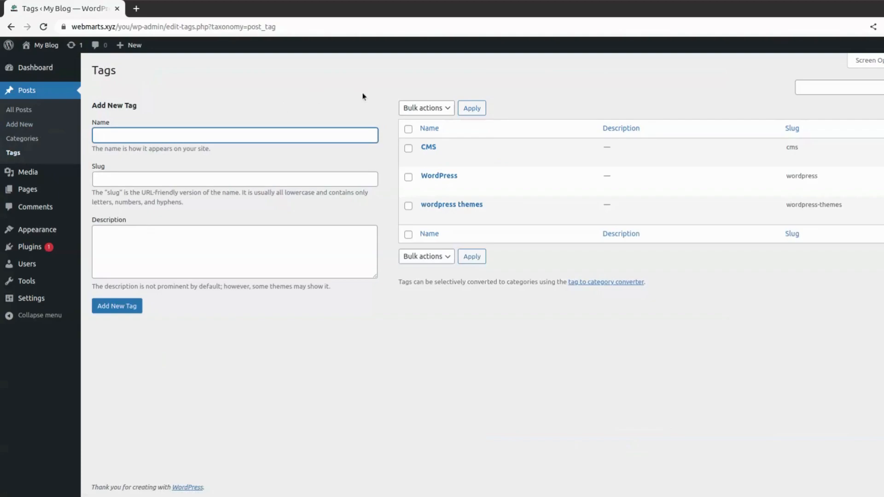
left_click(336, 102)
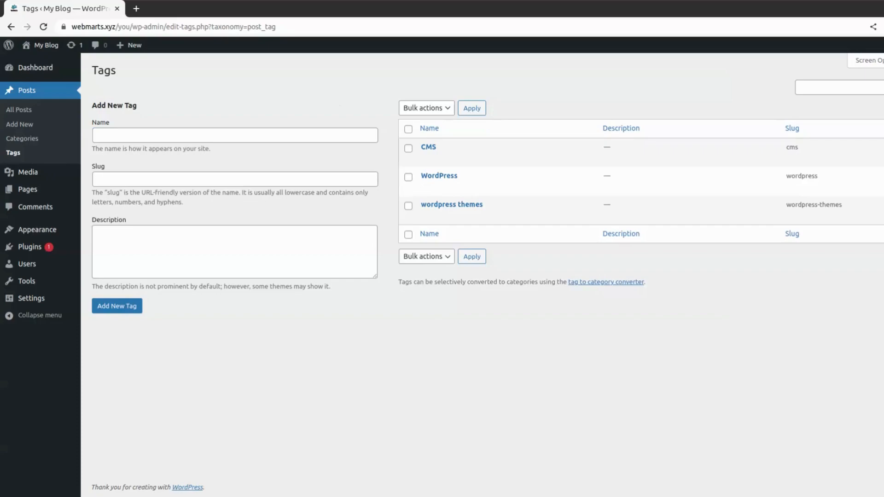
left_click(344, 135)
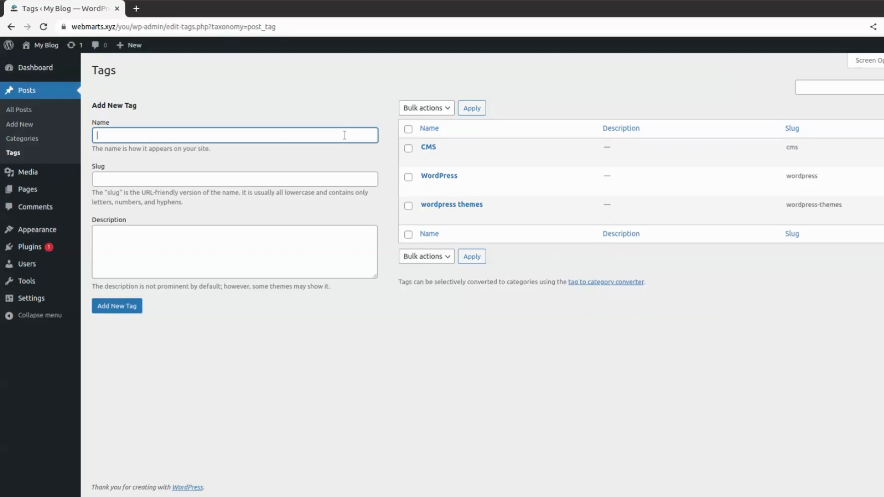
type("java")
left_click(264, 203)
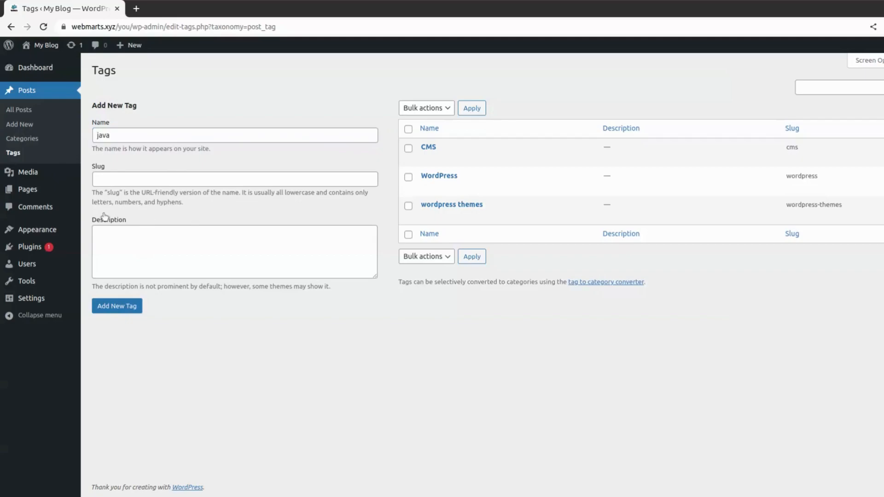
left_click_drag(93, 193, 178, 192)
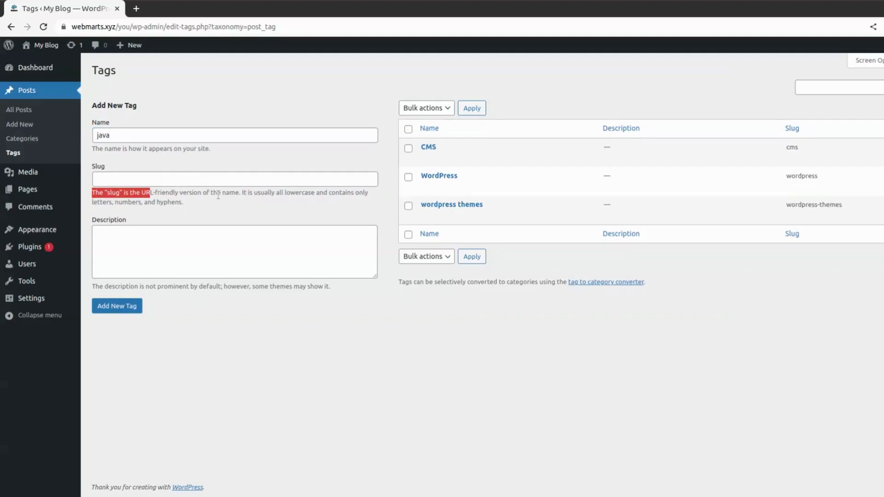
left_click(237, 202)
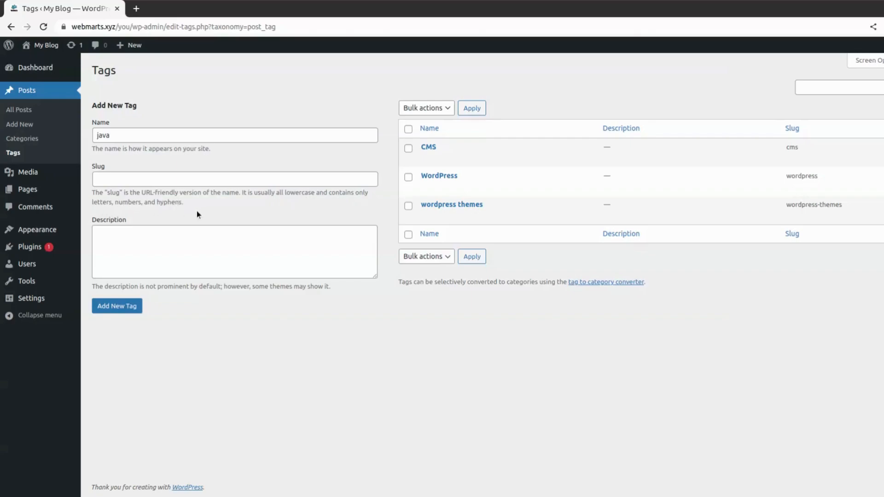
left_click(136, 311)
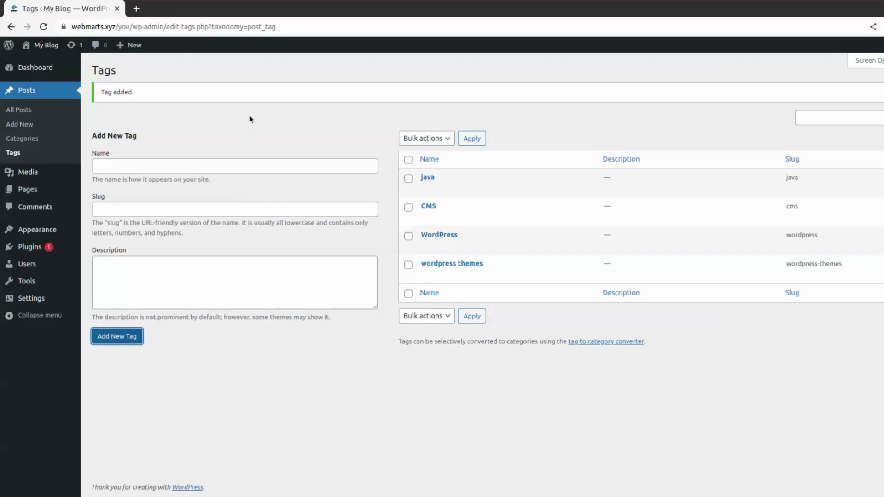
left_click(26, 131)
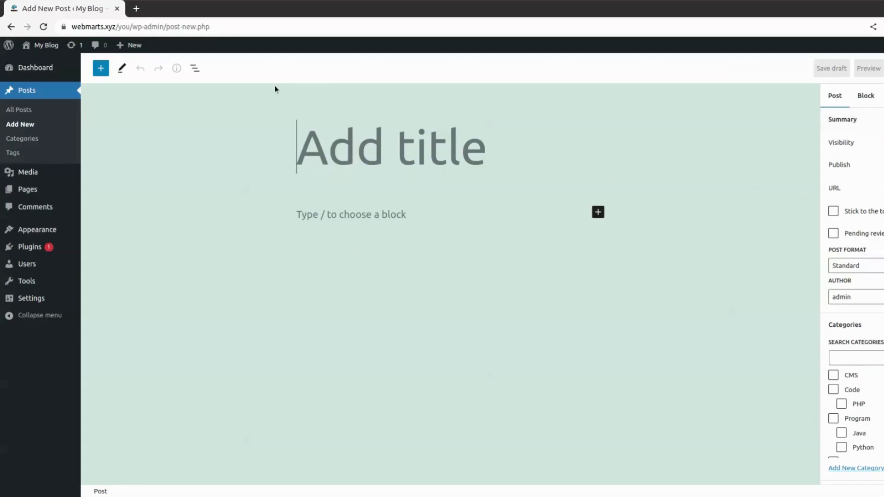
- Open a blank new browser tab next to the post editor
left_click(136, 8)
- Search Google for 'what is python' and select the knowledge panel's Python description
left_click(180, 26)
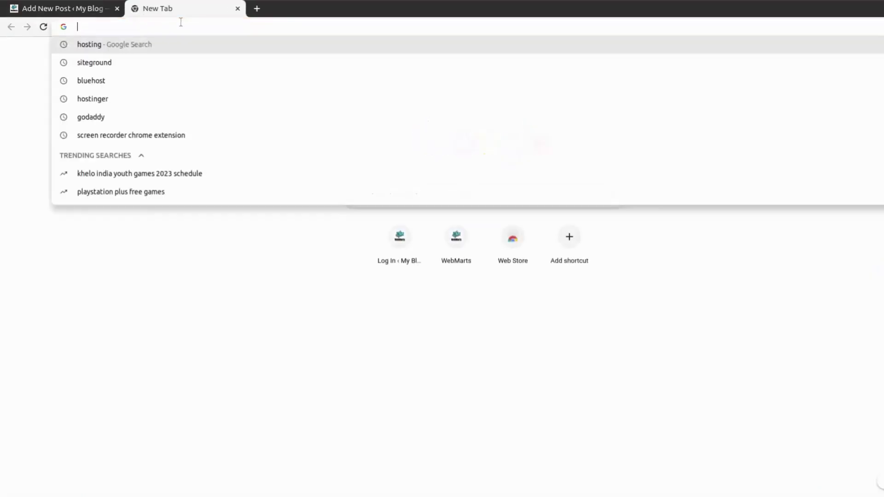
type("wh")
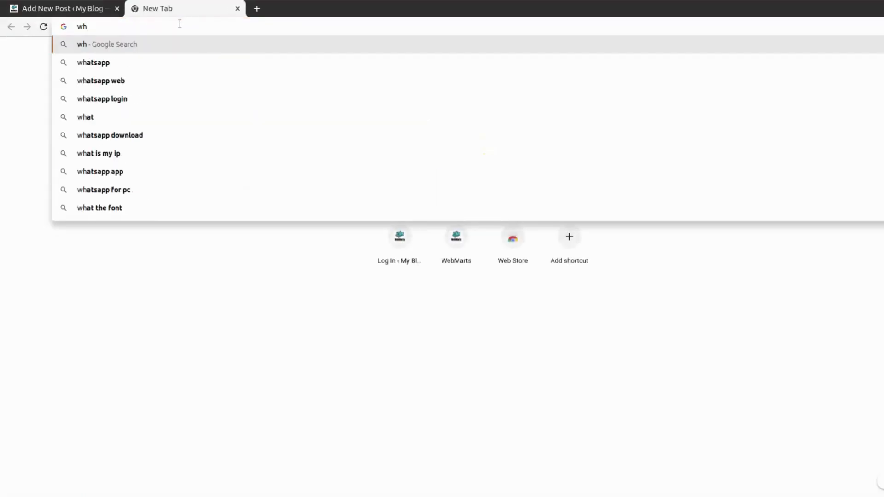
type("at is ")
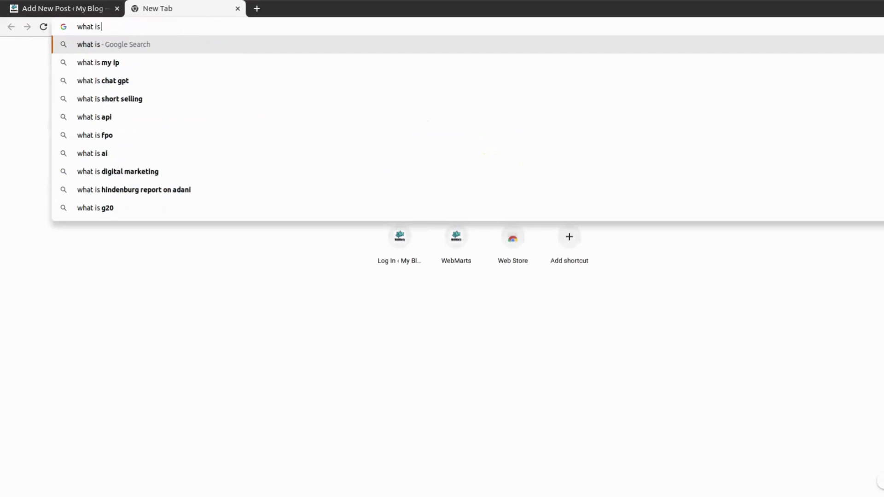
type("python")
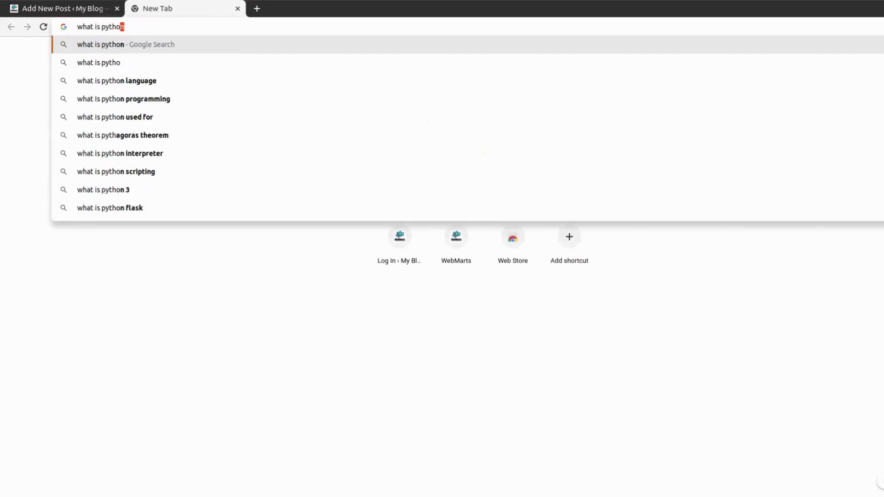
key("Return")
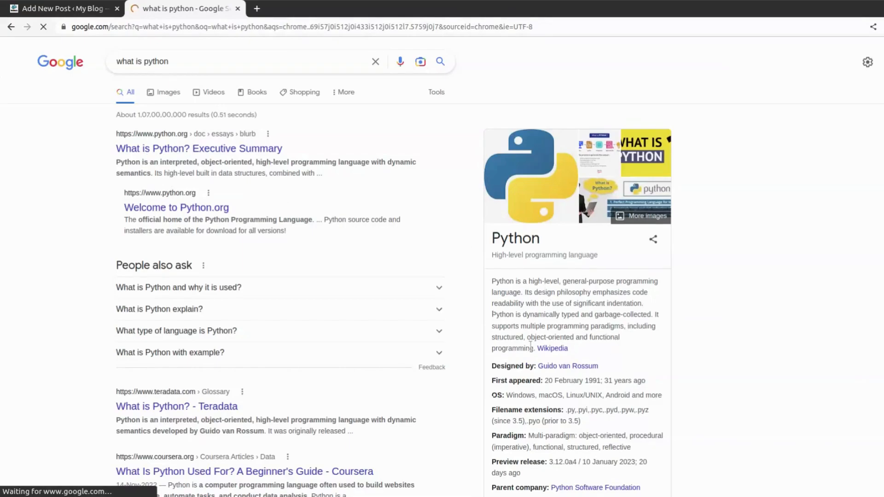
left_click_drag(535, 351, 493, 281)
key("ctrl+c")
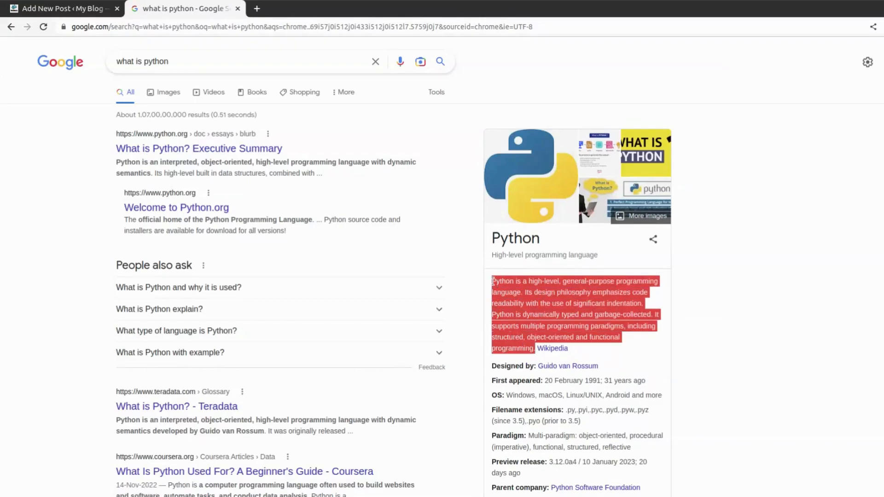
- Paste the Python description as the body and title the post 'What is Python?'
left_click(76, 8)
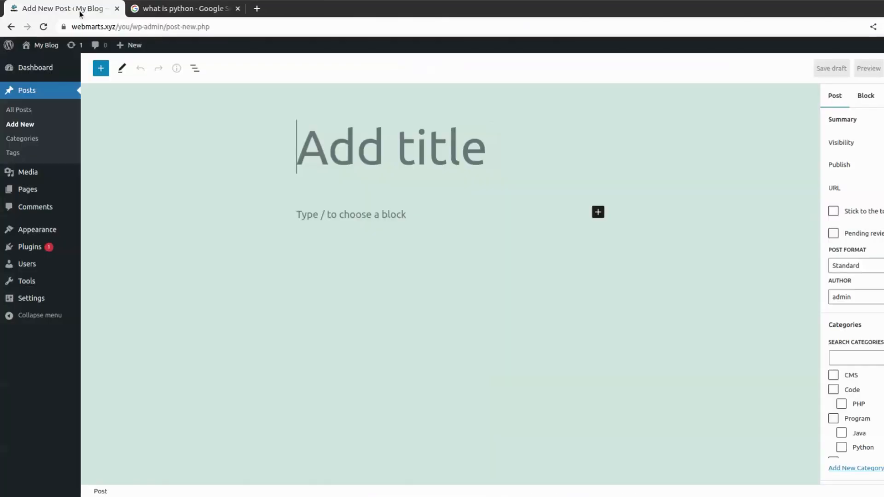
left_click(356, 224)
key("ctrl+v")
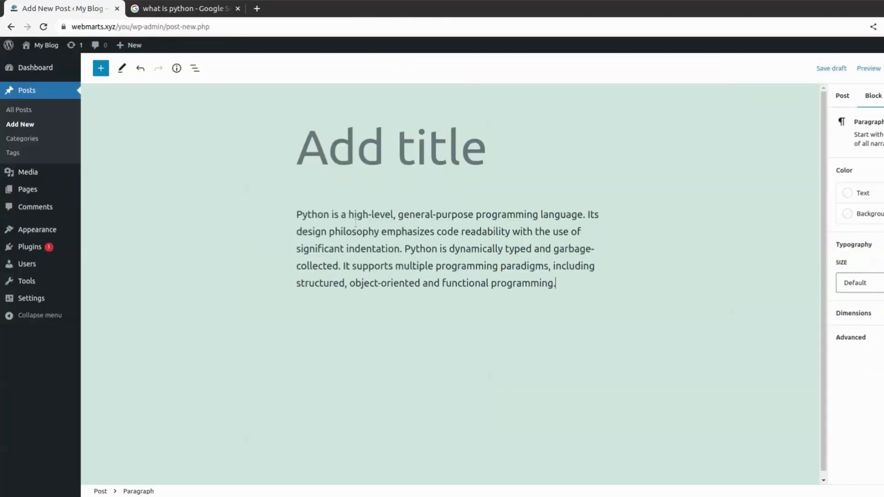
left_click(346, 134)
type("Wh")
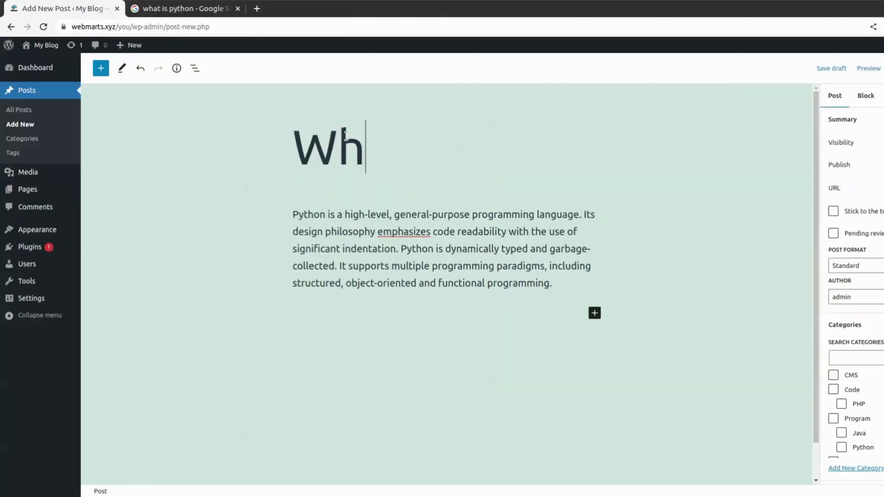
type("at is ")
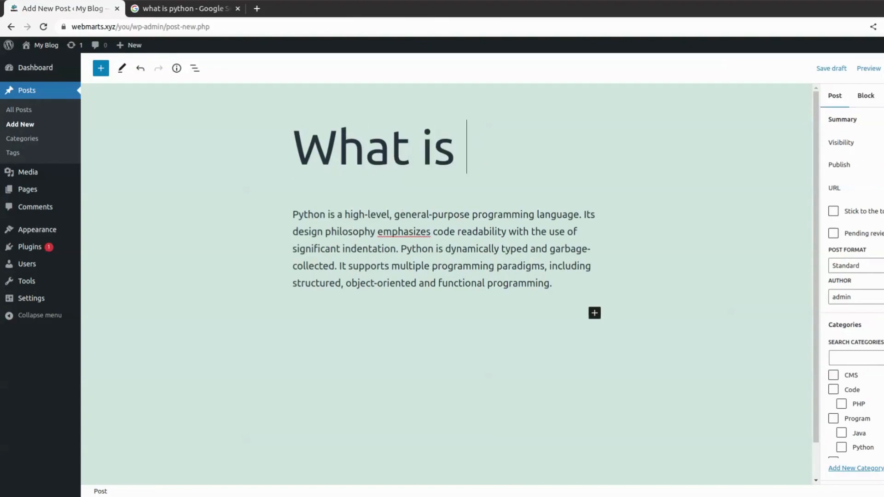
type("Pytho")
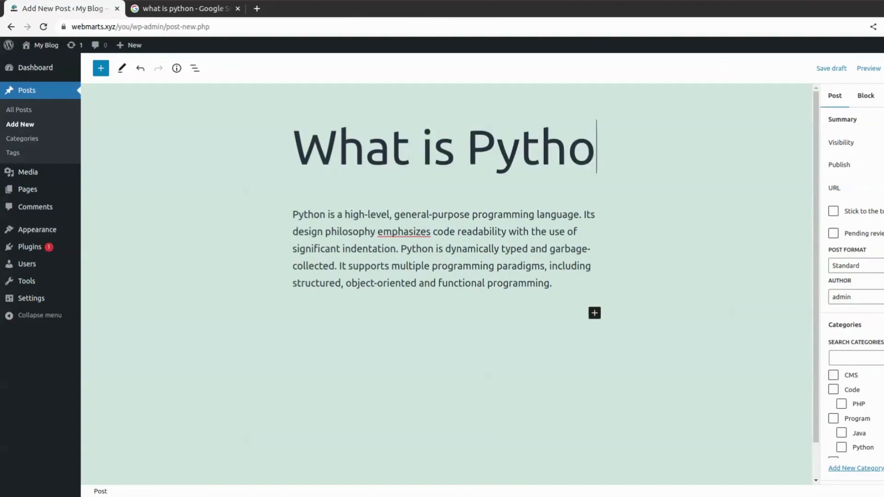
type("n?")
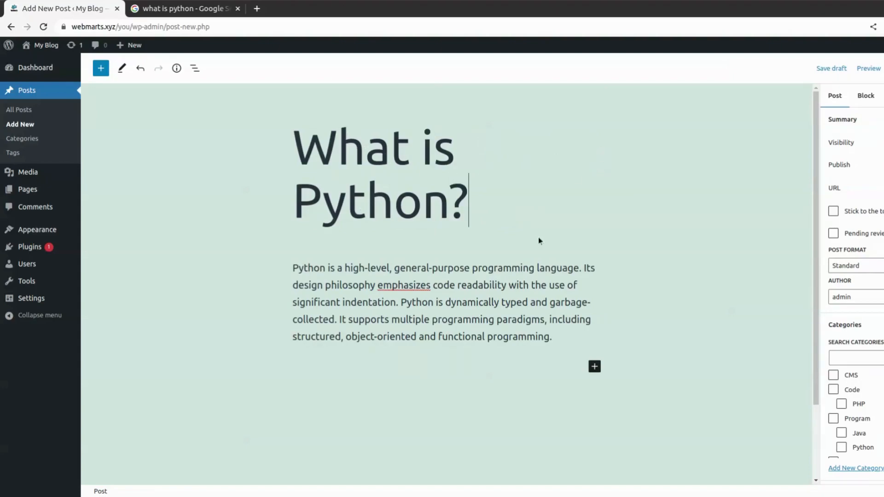
mouse_move(295, 142)
left_mouse_down()
mouse_move(510, 203)
mouse_move(421, 203)
mouse_move(295, 136)
left_mouse_up()
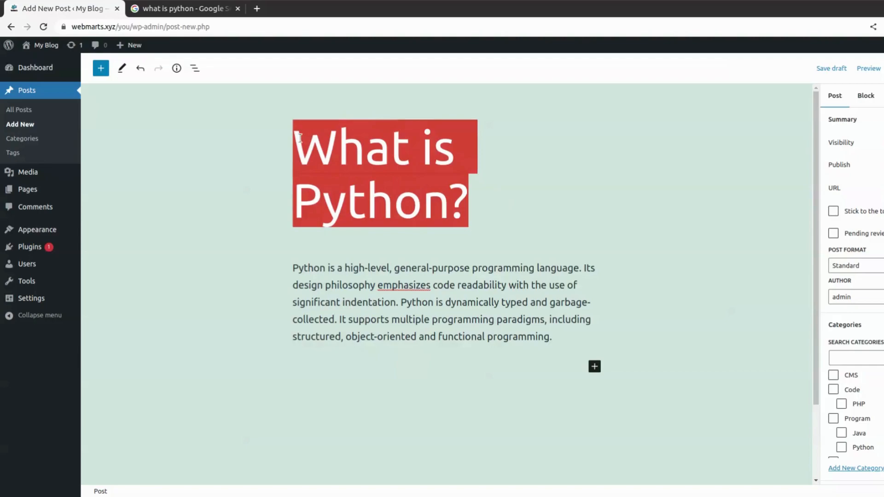
left_click(484, 252)
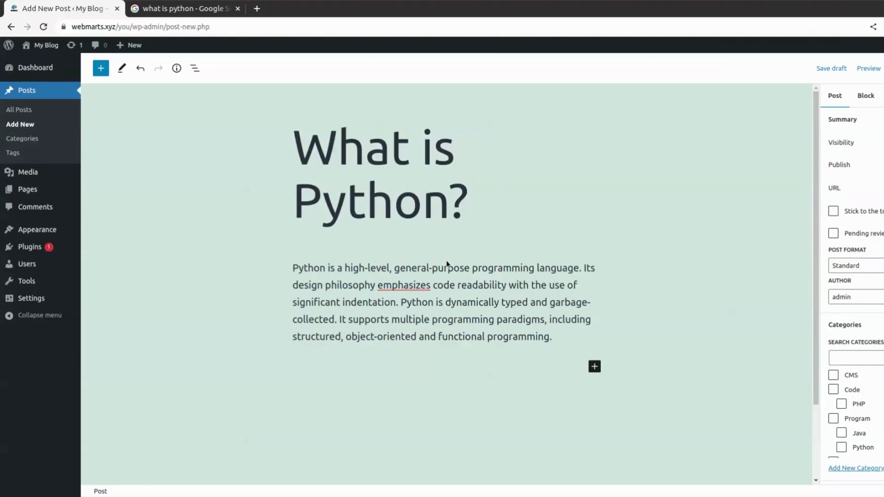
left_click(296, 267)
left_click_drag(556, 337, 271, 262)
left_click(341, 279)
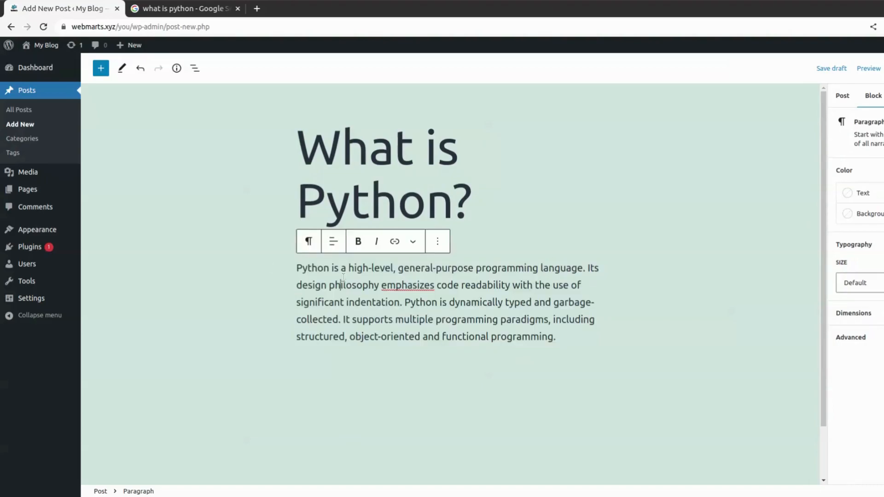
left_click(101, 68)
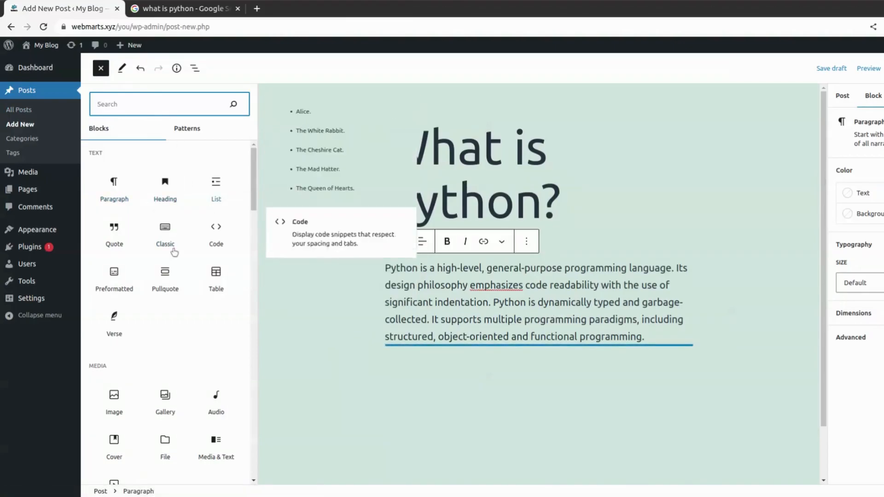
scroll(158, 300, "down", 8)
scroll(156, 355, "down", 15)
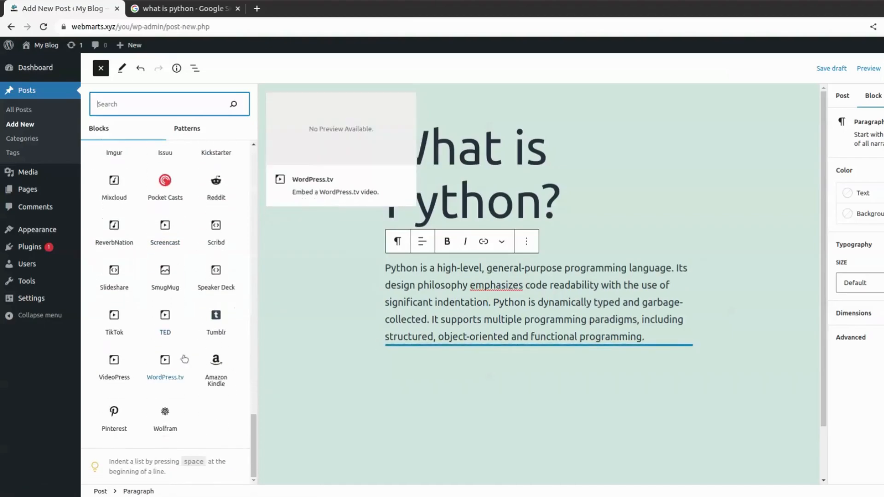
scroll(179, 350, "up", 12)
scroll(174, 330, "up", 10)
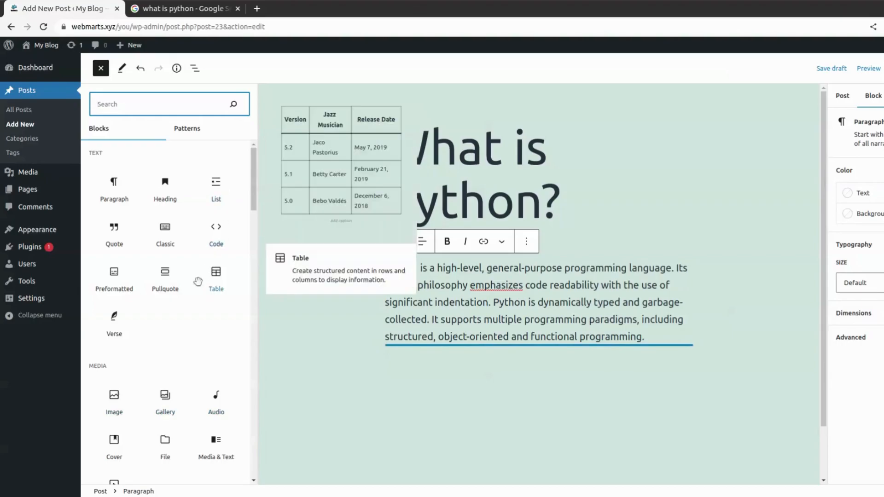
left_click(336, 294)
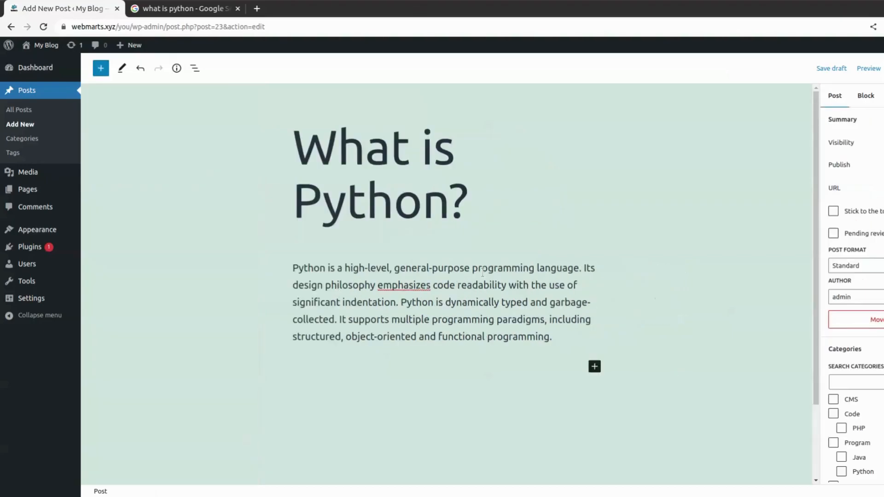
- Show the Public, Private and Password protected choices from the Summary panel's Visibility setting
left_click(548, 311)
left_click(381, 145)
scroll(874, 159, "down", 3)
scroll(857, 230, "down", 3)
scroll(857, 230, "up", 8)
left_click(572, 214)
left_click_drag(855, 145, 828, 144)
left_click(842, 148)
left_click(883, 143)
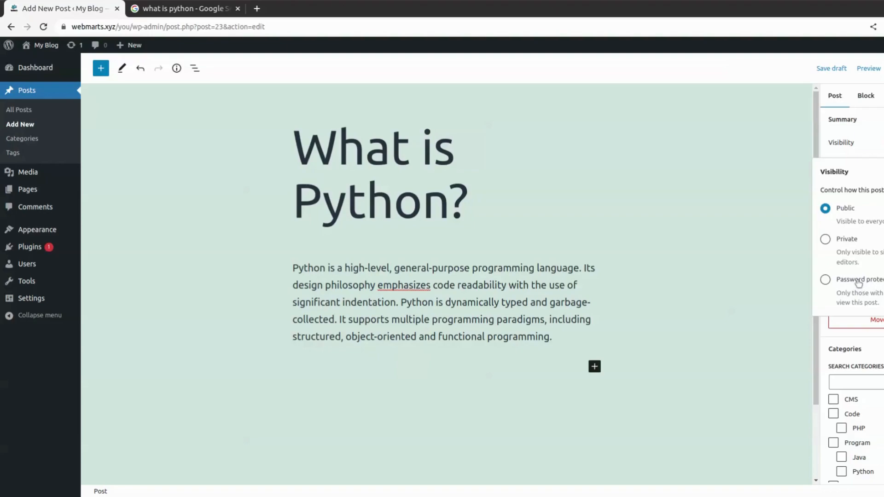
- Briefly select Password protected, then revert the post's visibility to Public and close the popover
left_click(826, 280)
left_click(875, 321)
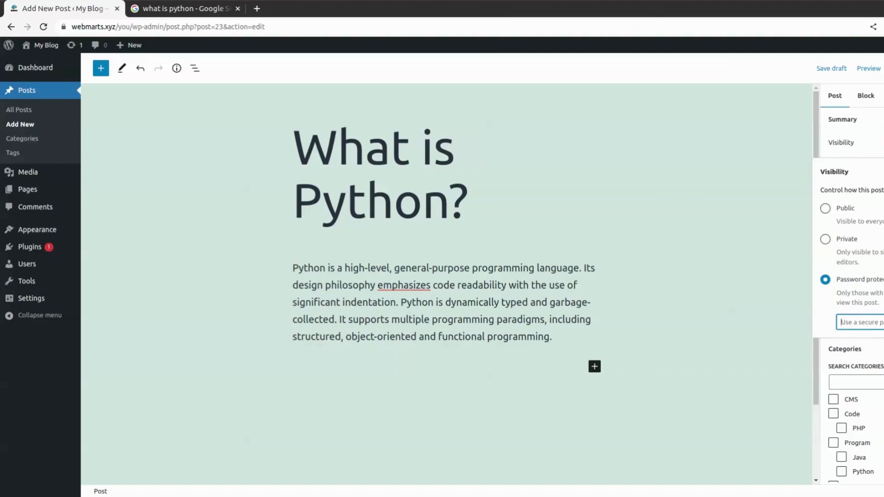
left_click(825, 210)
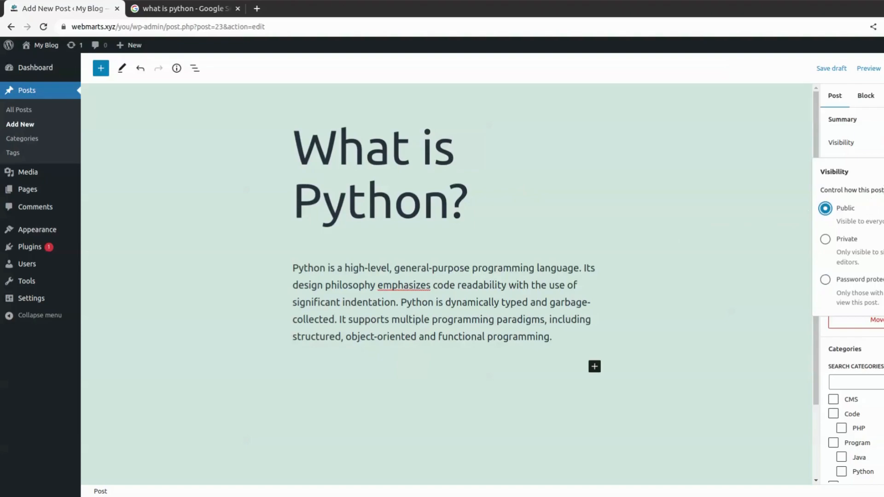
left_click(880, 174)
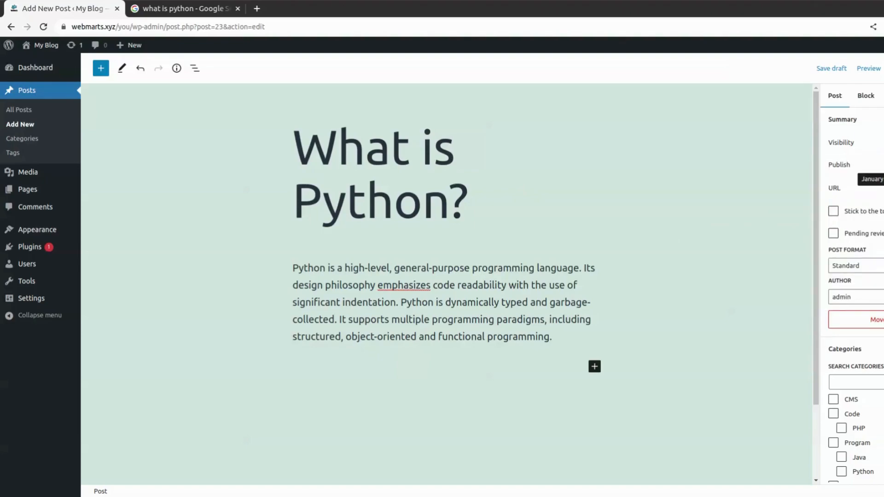
left_click(877, 164)
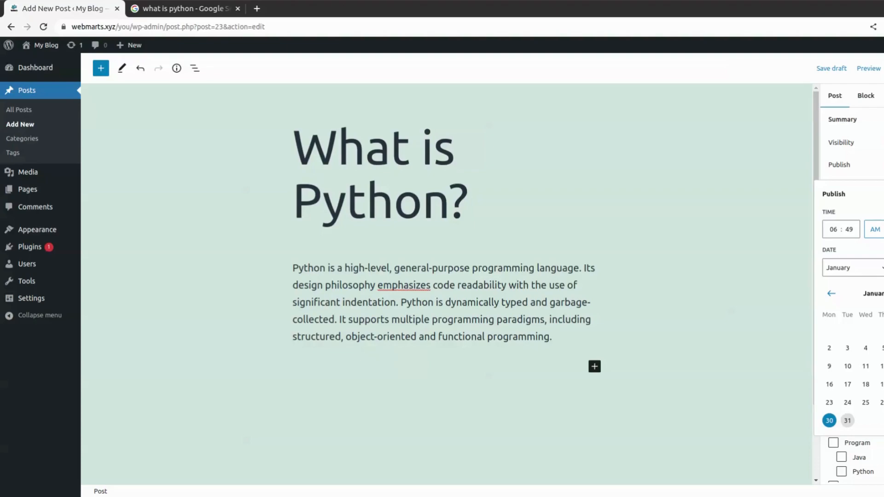
key("Escape")
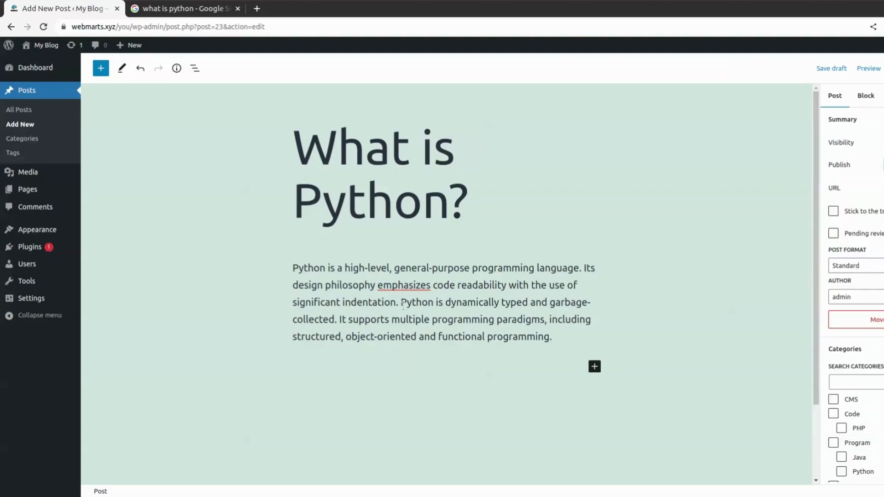
mouse_move(63, 310)
left_click(883, 165)
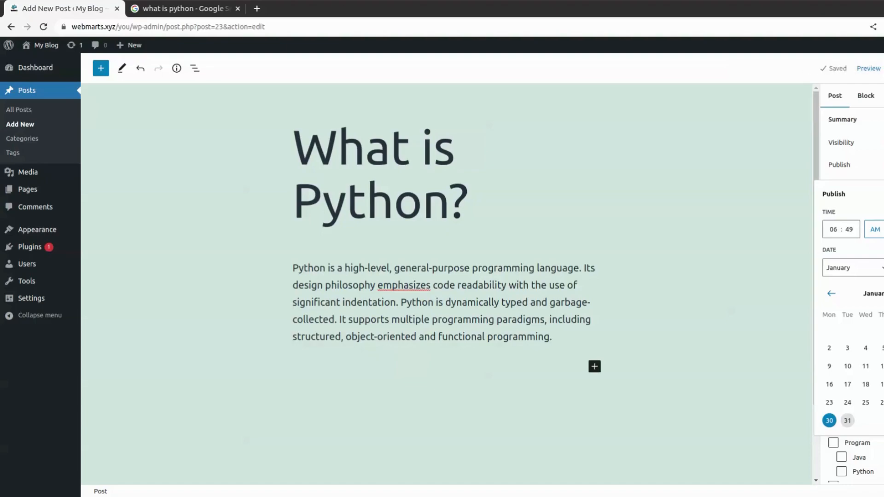
key("Escape")
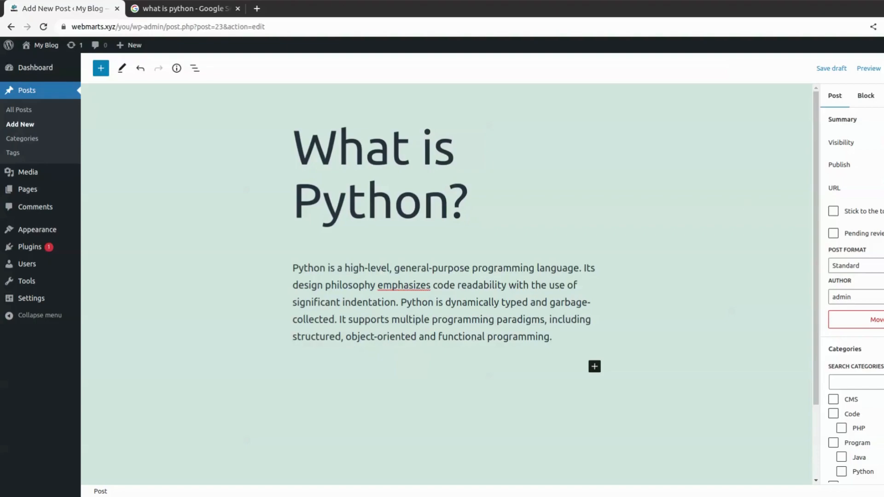
- Tick the Program and Python checkboxes in the post's Categories panel
scroll(878, 155, "down", 3)
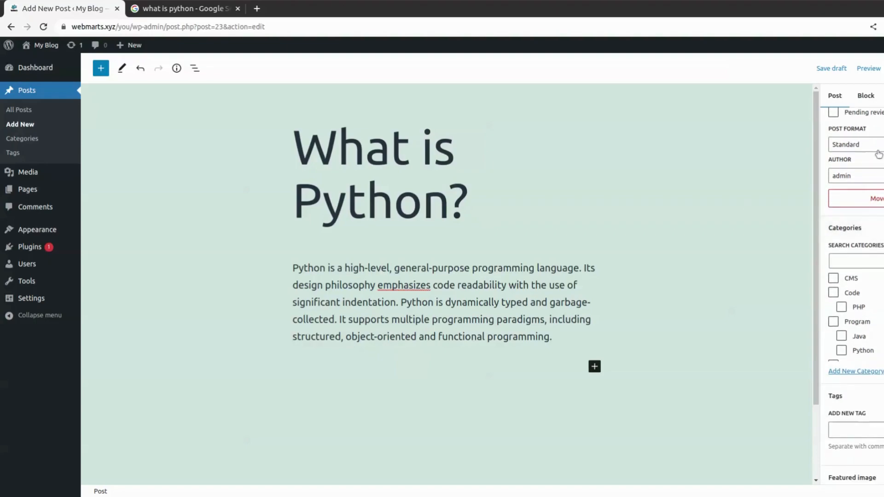
left_click(880, 180)
left_click(877, 145)
scroll(852, 276, "down", 3)
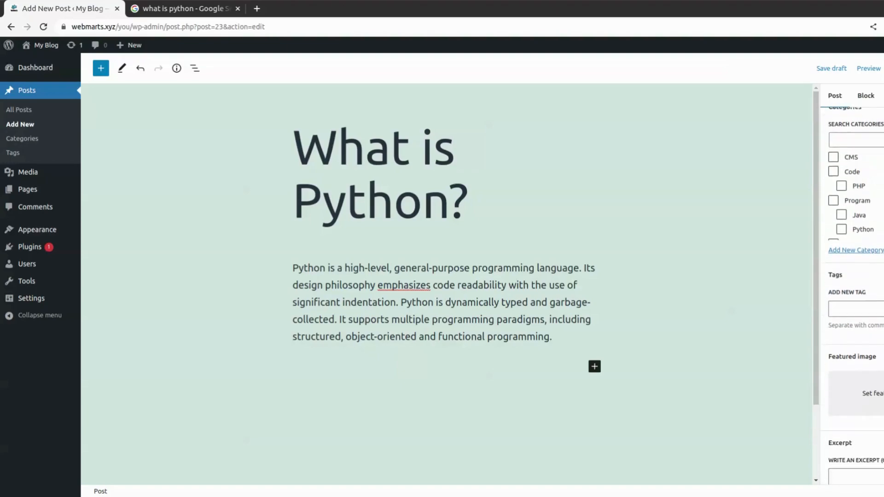
scroll(853, 282, "up", 1)
scroll(870, 279, "down", 1)
left_click(833, 234)
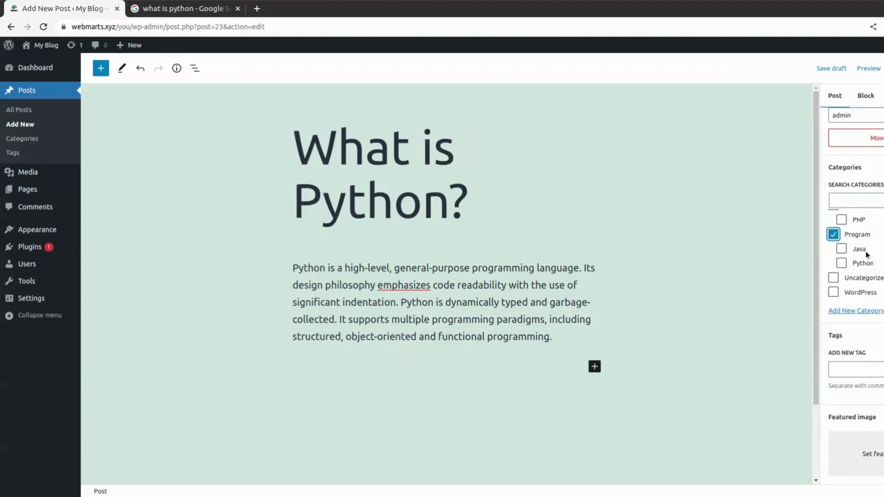
left_click(841, 263)
- Add a new category named php2 with Program as its parent category
left_click(861, 312)
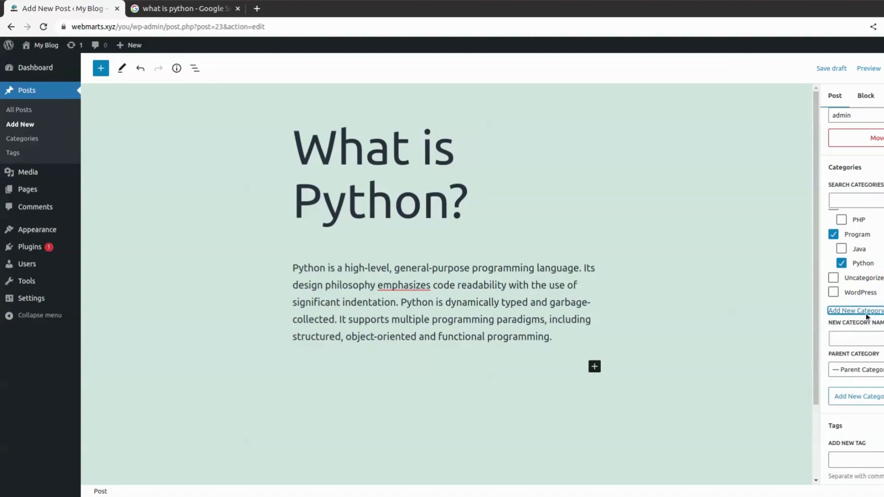
scroll(857, 276, "down", 2)
left_click(857, 278)
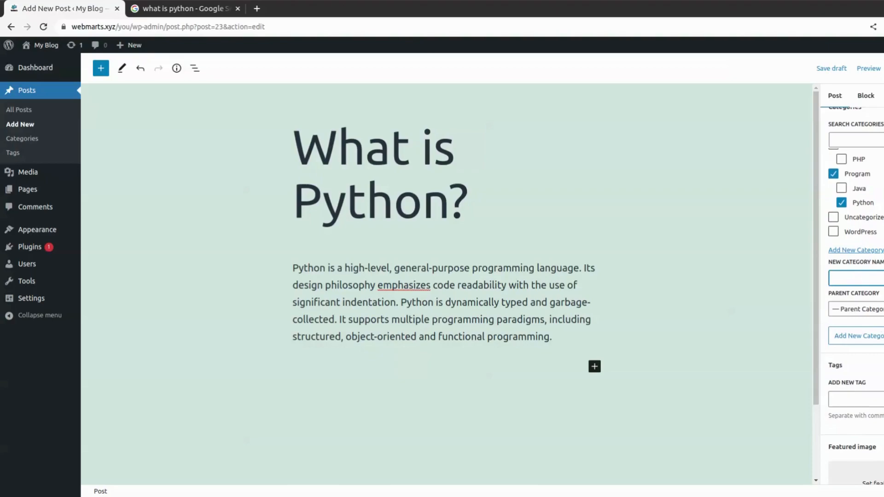
type("php2")
key("Tab")
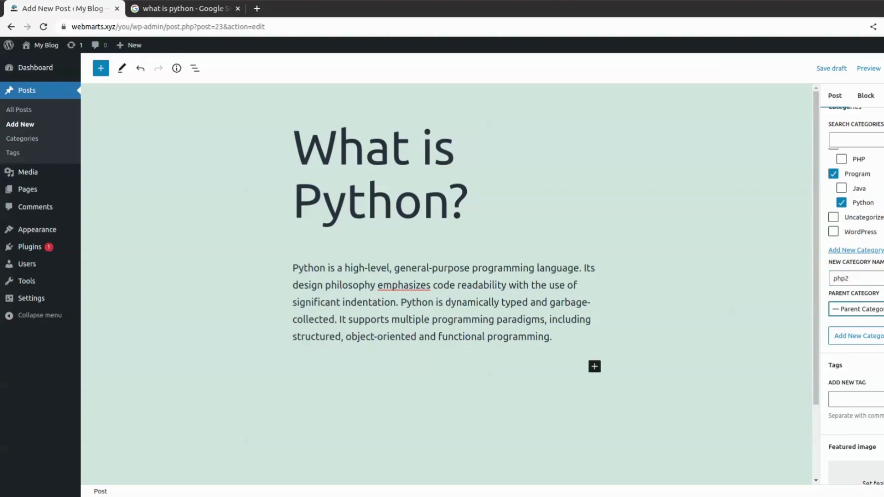
left_click(883, 363)
left_click(883, 346)
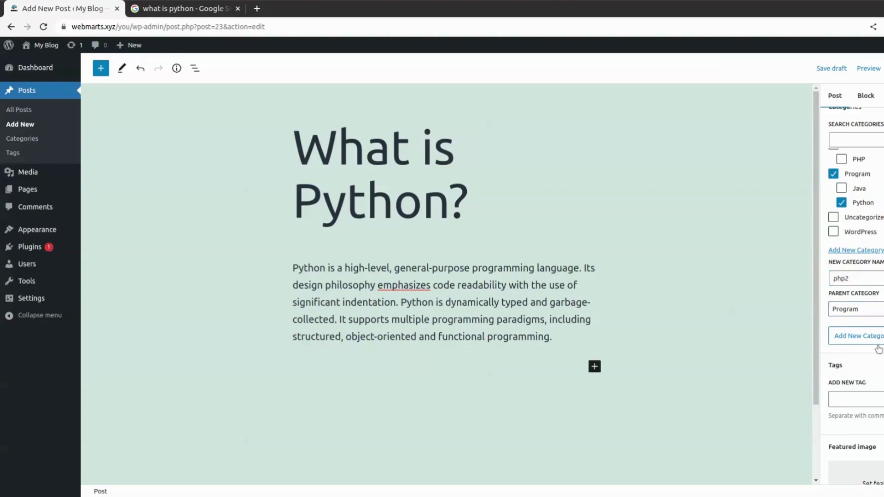
left_click(873, 339)
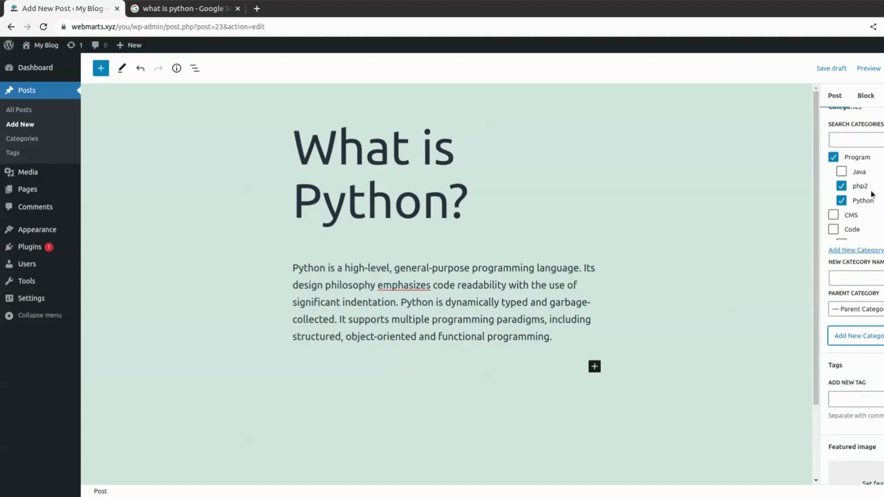
- Review the category list, with php2 now ticked alongside Program and Python
scroll(854, 276, "up", 5)
scroll(854, 277, "down", 5)
left_click(857, 140)
scroll(852, 193, "down", 3)
scroll(852, 193, "up", 3)
- Add the tags java, from the suggestion, and python to the post
scroll(854, 294, "down", 5)
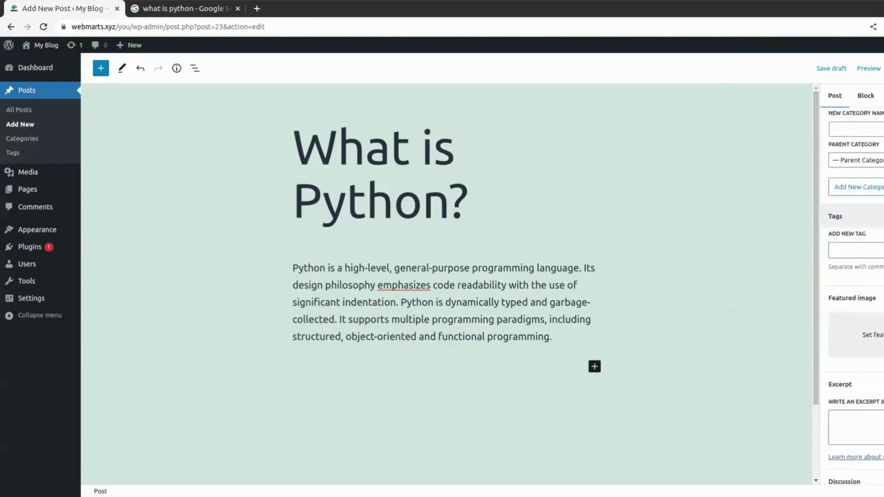
left_click(856, 190)
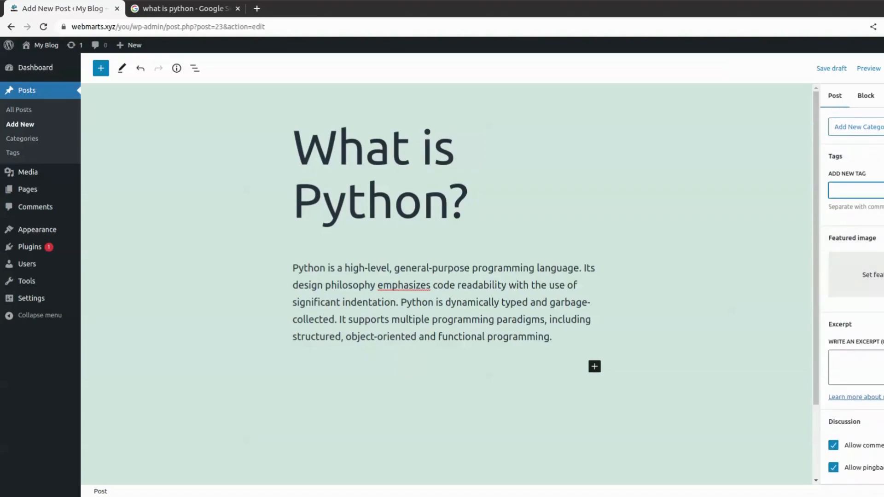
type("jav")
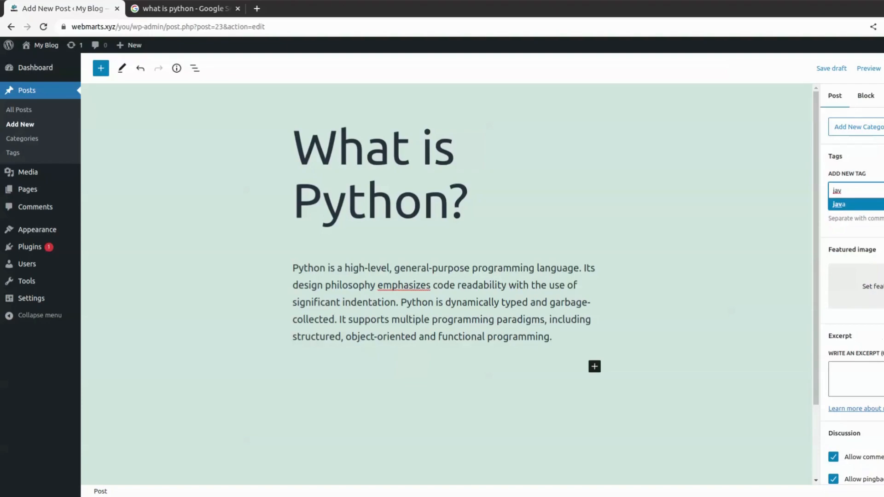
key("Return")
type("pyt")
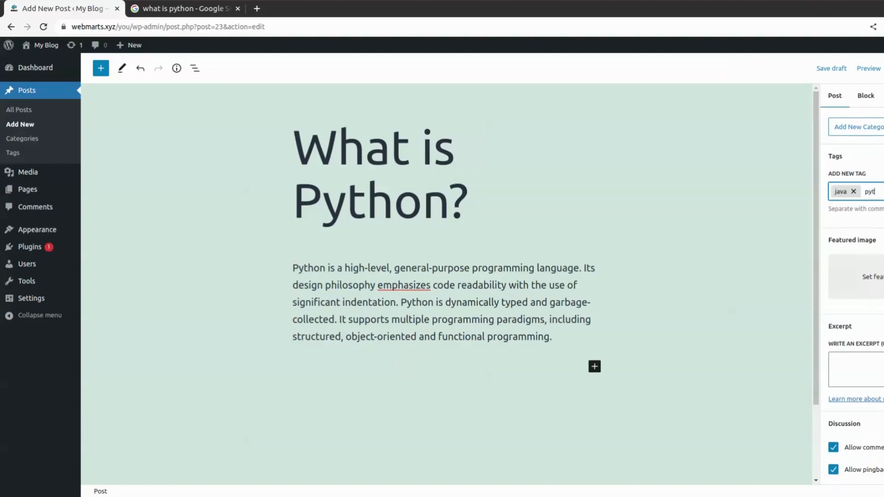
type("hon")
key("Return")
scroll(853, 295, "down", 1)
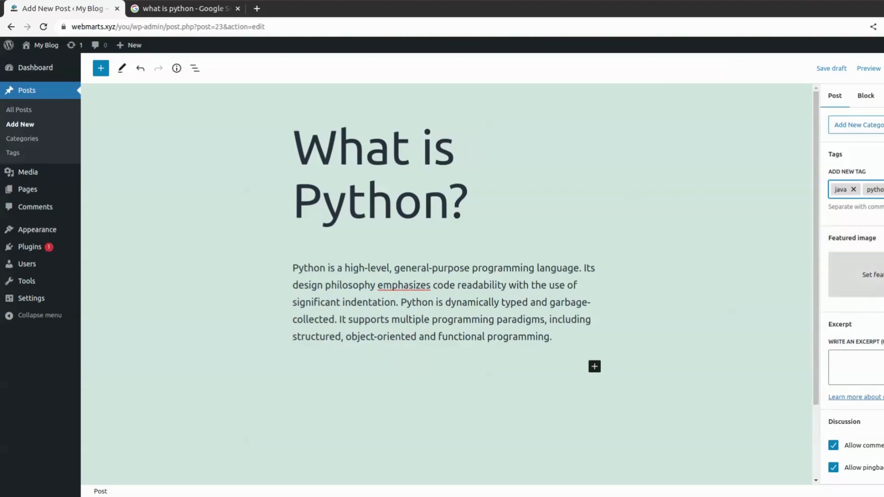
left_click(866, 274)
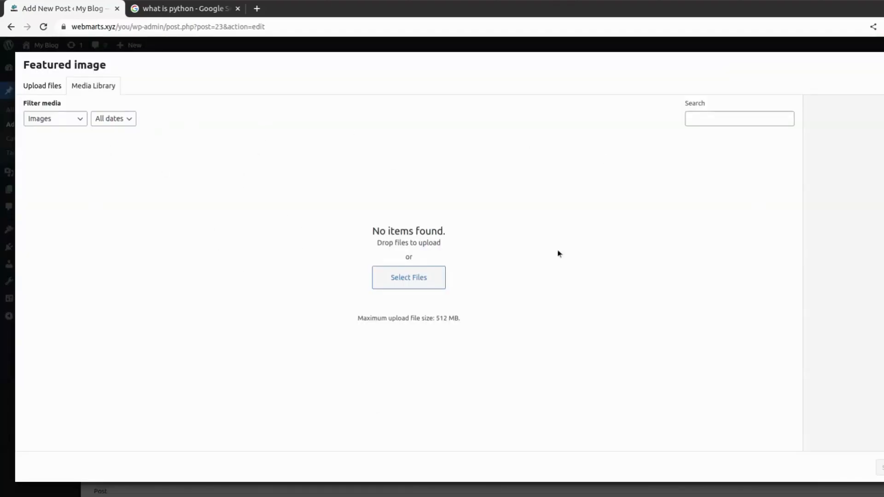
key("Escape")
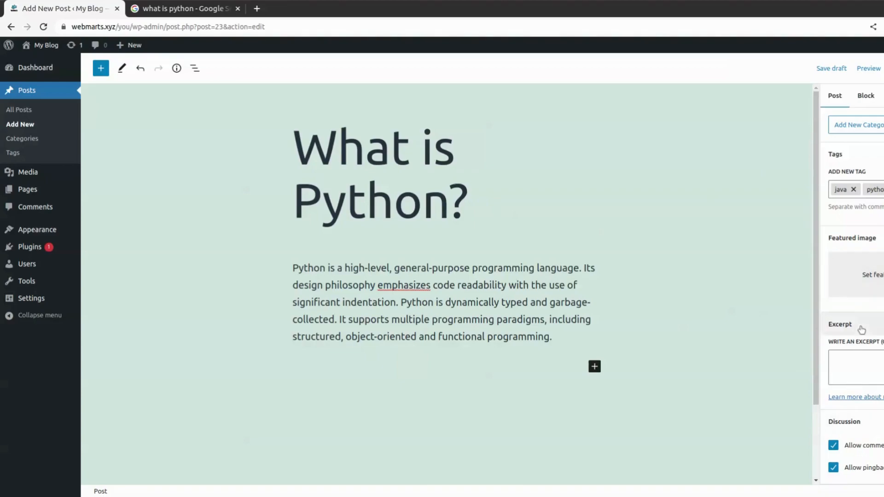
- Paste the body's first sentence, 'Python is a high-level, general-purpose programming language', into the Excerpt field
left_click(883, 372)
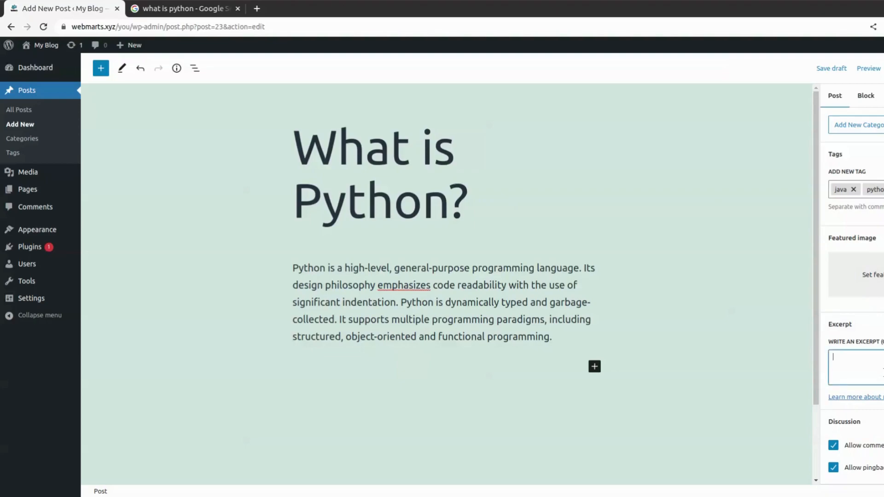
left_click_drag(295, 267, 585, 268)
key("ctrl+c")
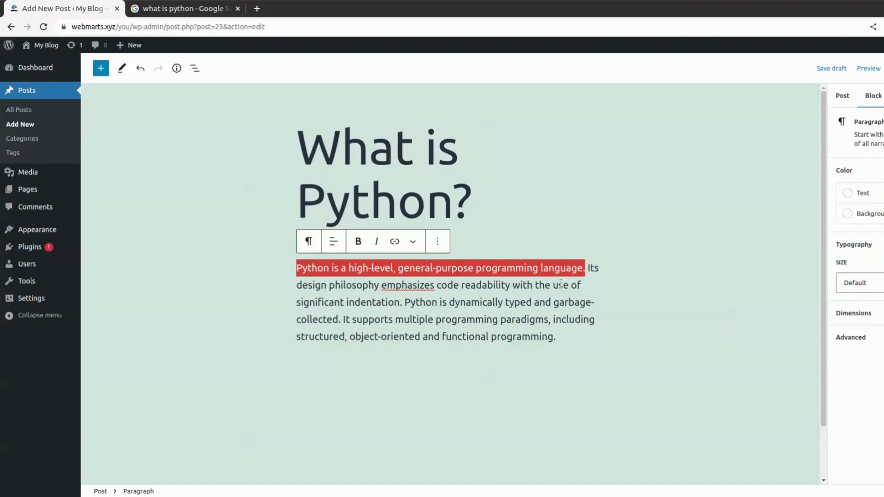
left_click(609, 296)
scroll(857, 322, "down", 7)
left_click(880, 360)
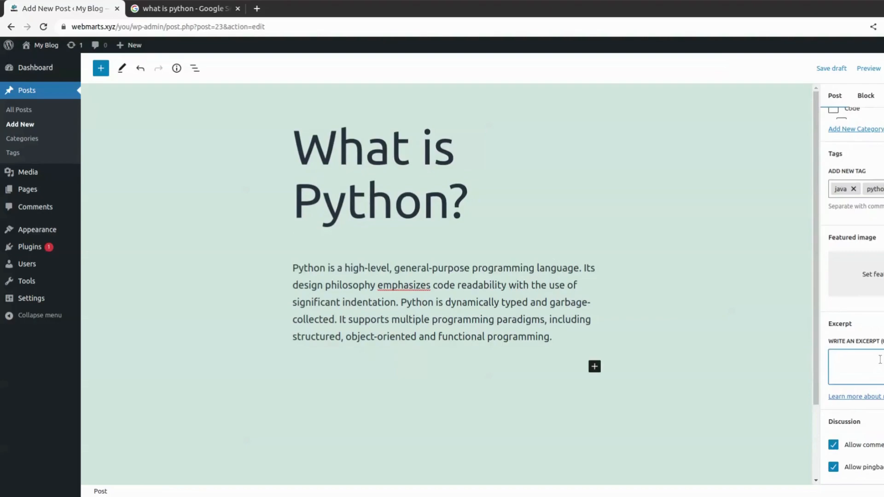
key("ctrl+v")
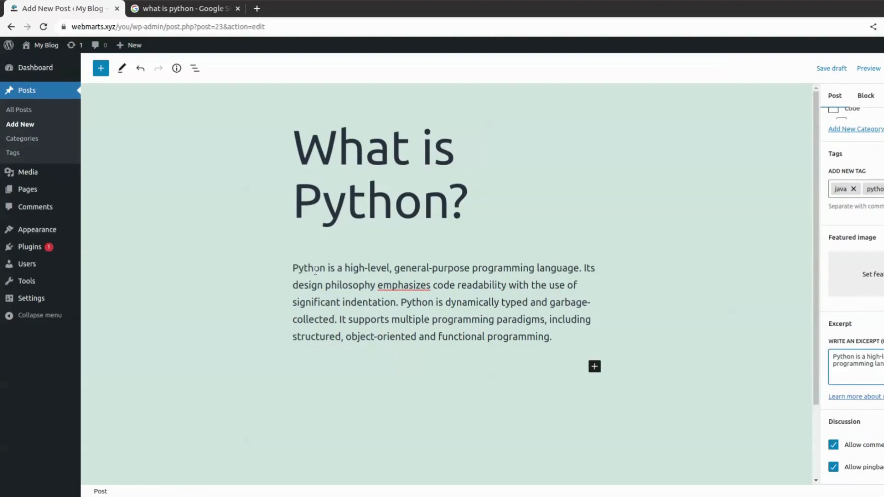
left_click(354, 212)
- Switch the editor preview to Mobile width
scroll(870, 343, "up", 8)
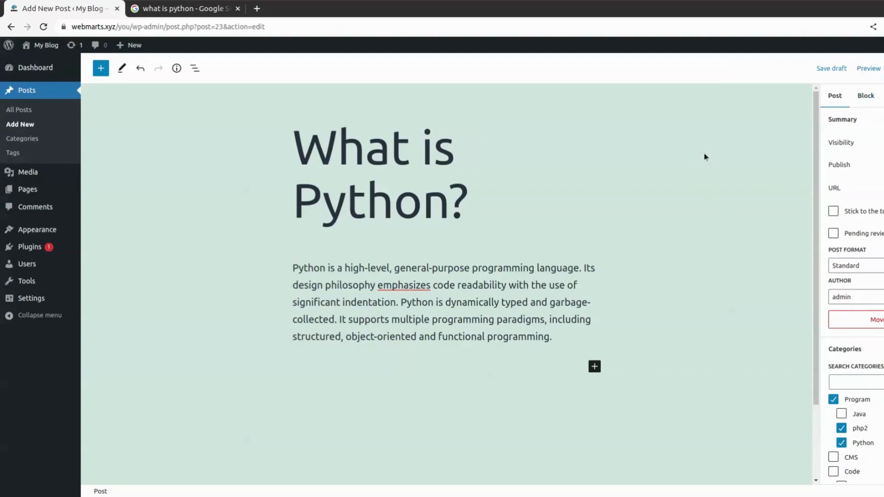
left_click(869, 69)
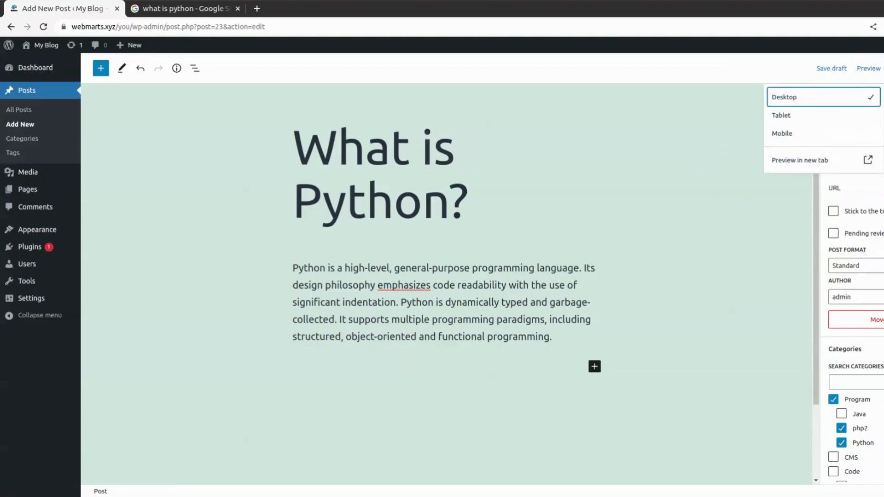
left_click(873, 72)
left_click(873, 71)
left_click(813, 133)
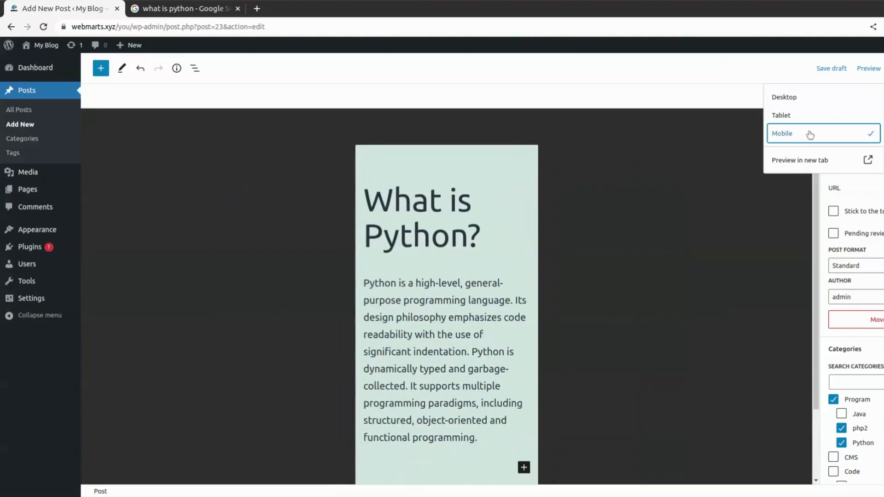
- Open the full post preview in a new tab, scroll through it, and return to the editor
left_click(849, 162)
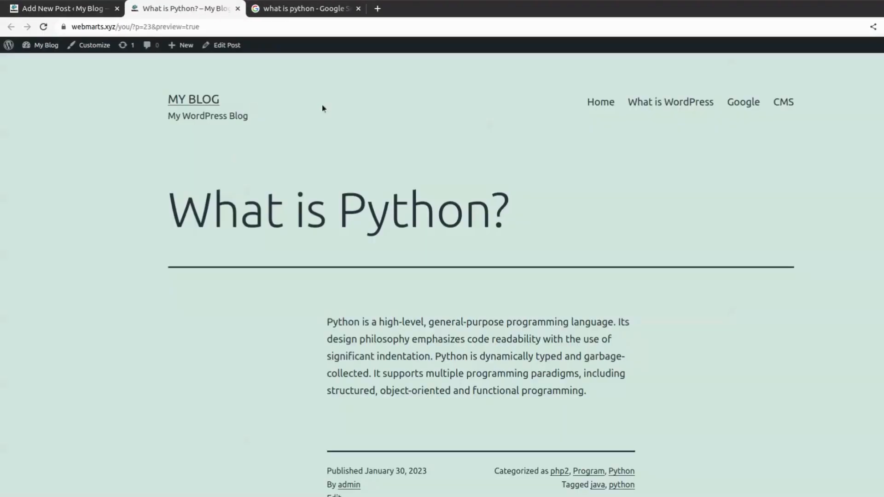
scroll(295, 83, "down", 8)
scroll(382, 175, "down", 8)
scroll(385, 161, "up", 13)
scroll(394, 170, "down", 3)
scroll(444, 222, "up", 3)
scroll(442, 212, "down", 7)
left_click(90, 8)
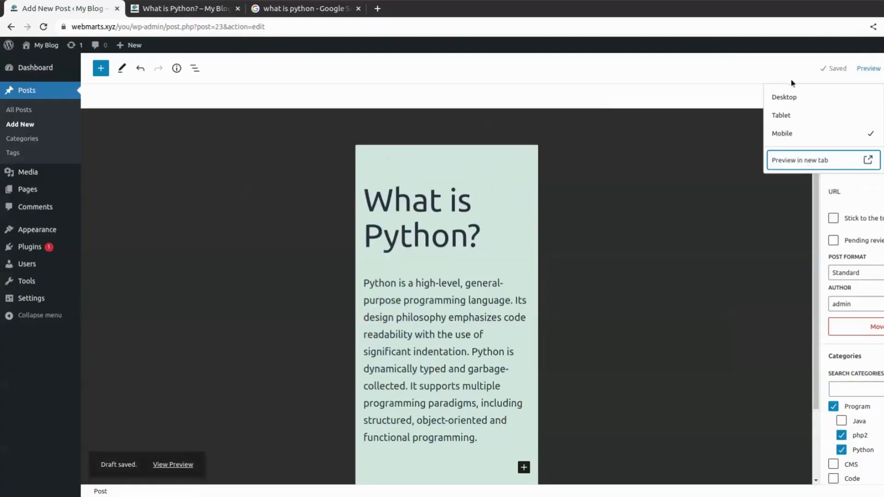
- Switch the preview to Tablet, then back to Desktop width, and close the preview menu
left_click(793, 115)
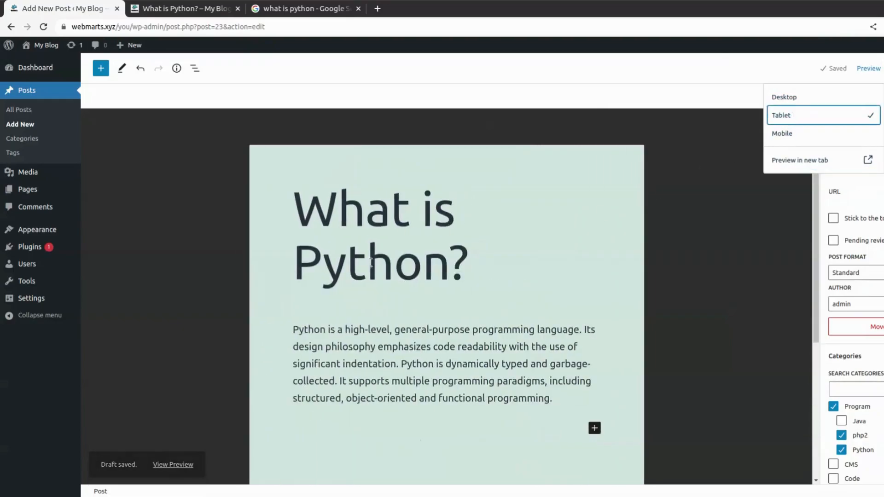
scroll(584, 260, "down", 4)
scroll(583, 261, "up", 3)
scroll(583, 260, "down", 2)
scroll(626, 188, "up", 3)
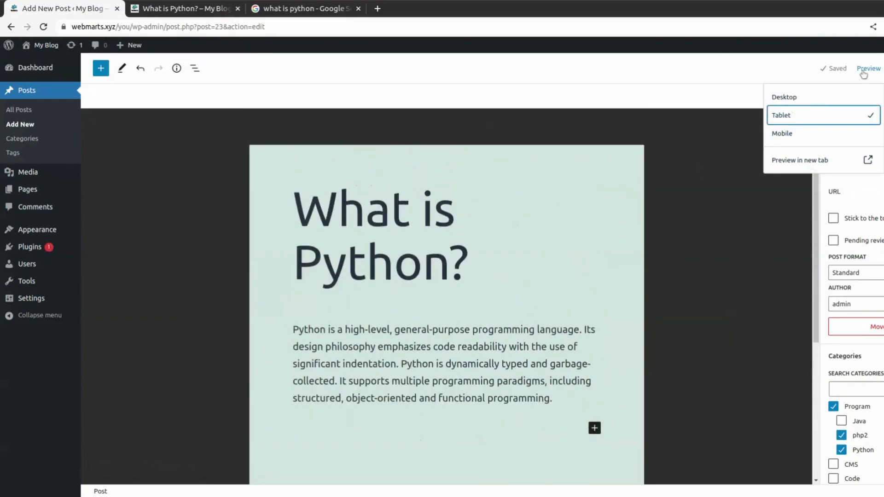
left_click(792, 96)
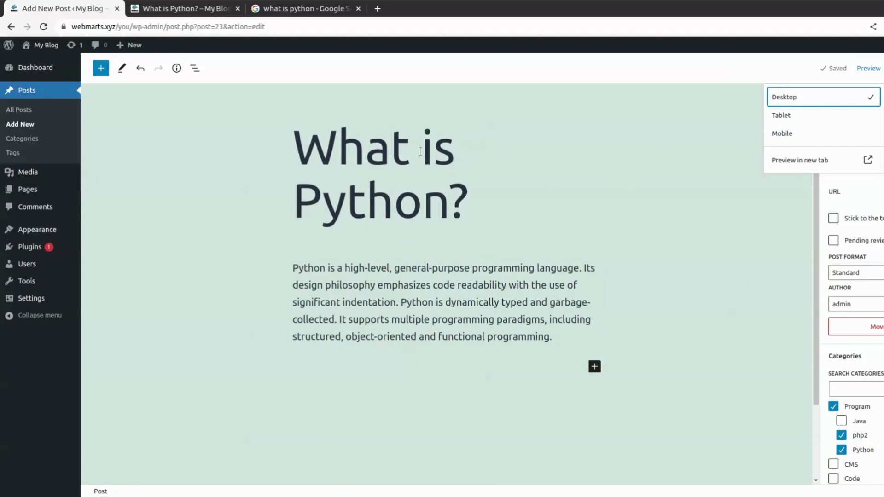
left_click(770, 79)
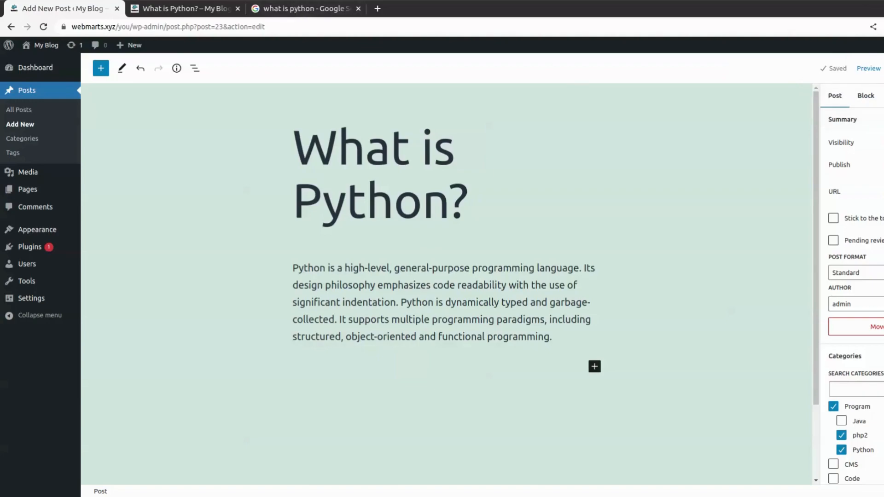
- Publish the post and load its permalink in the preview tab
left_click(883, 68)
left_click(883, 68)
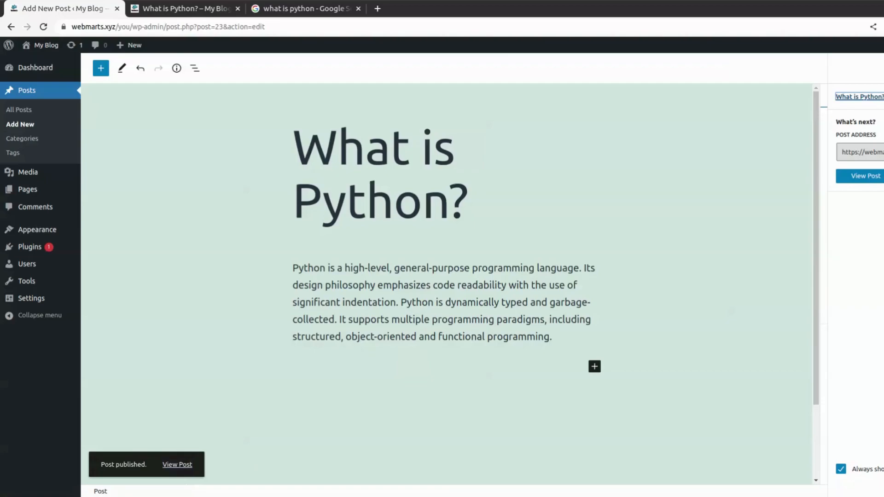
left_click(172, 8)
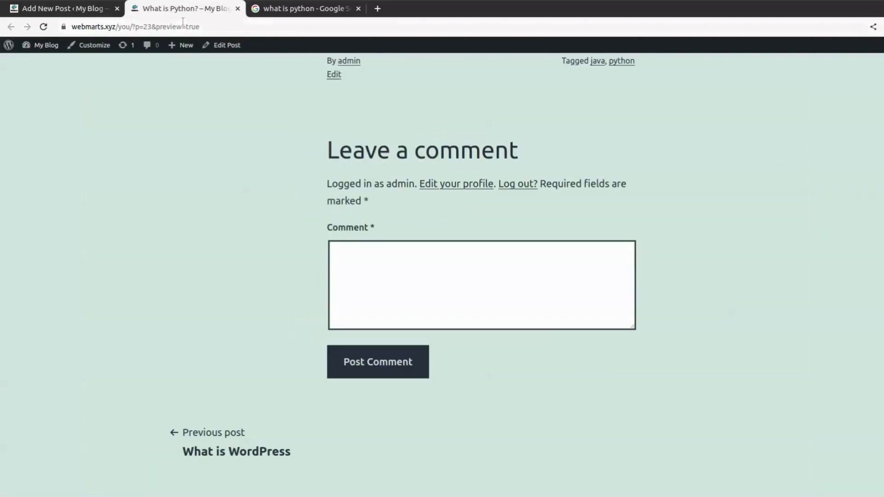
left_click(181, 25)
type("https://webmarts.xyz/you/2023/01/30/what-is-python/")
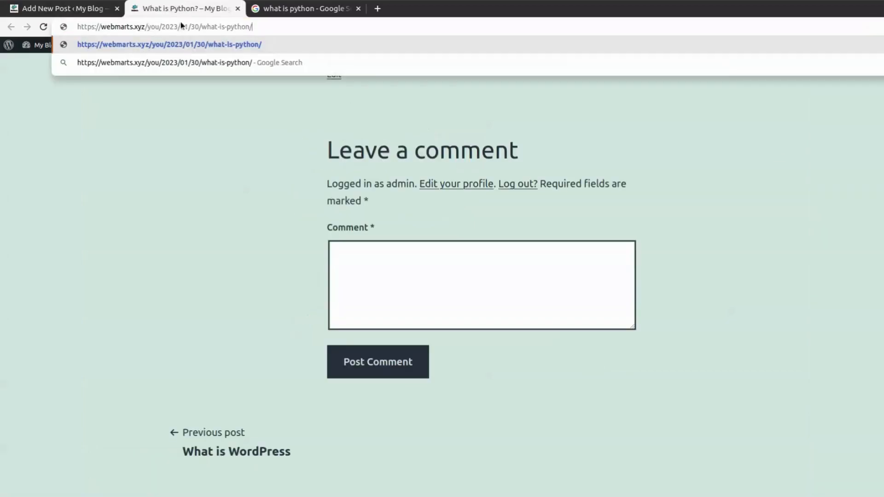
key("Return")
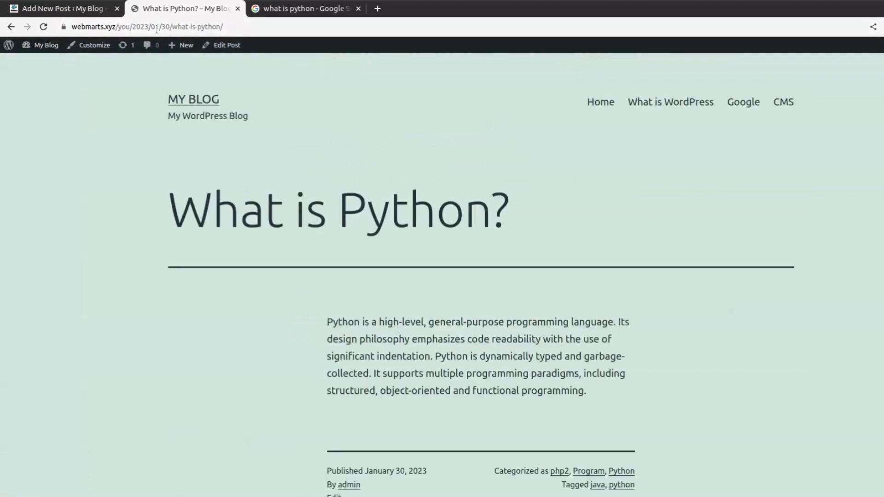
- Inspect the permalink's date part and what-is-python/ slug, then select the full address
left_click(133, 26)
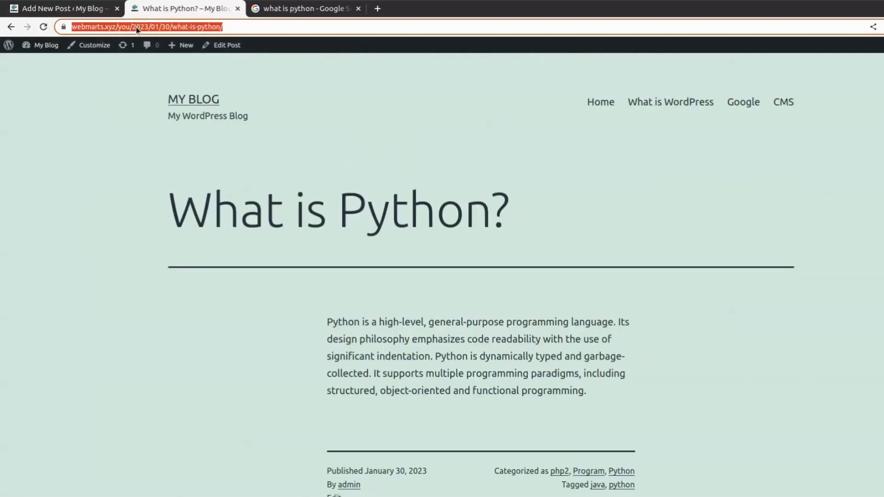
left_click(156, 27)
left_click_drag(155, 27, 194, 27)
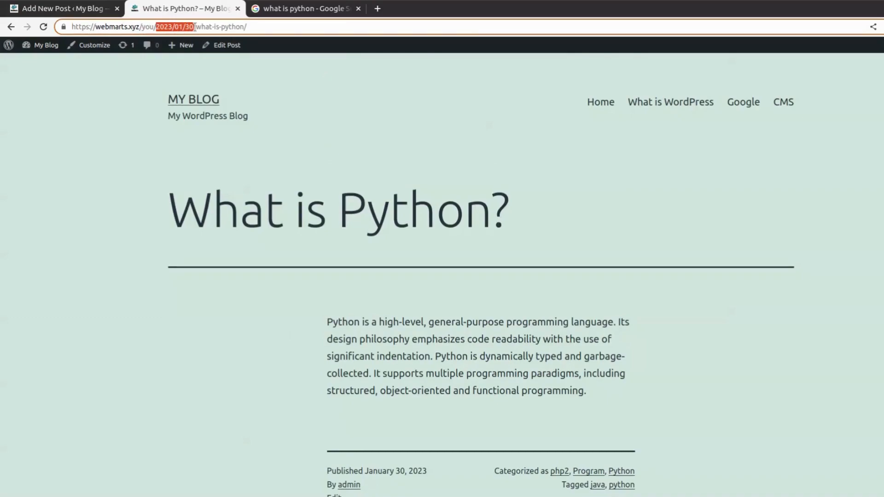
left_click(196, 27)
left_click_drag(195, 26, 249, 30)
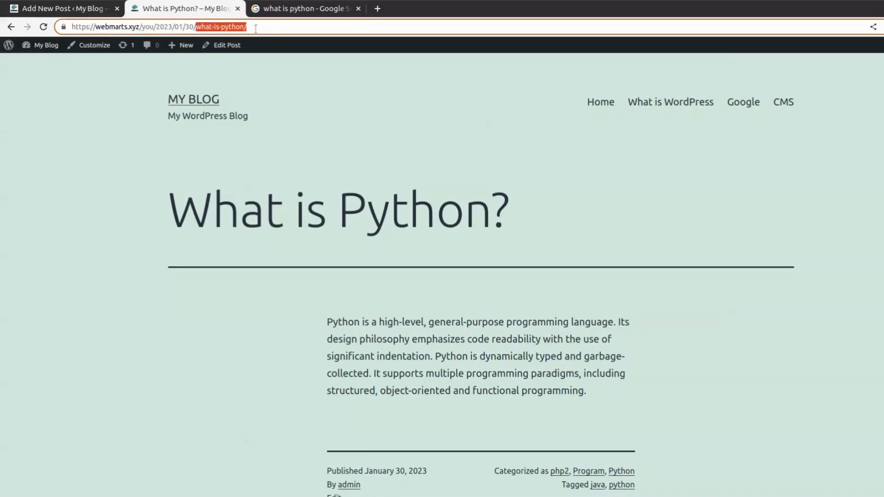
left_click(257, 29)
scroll(377, 300, "down", 12)
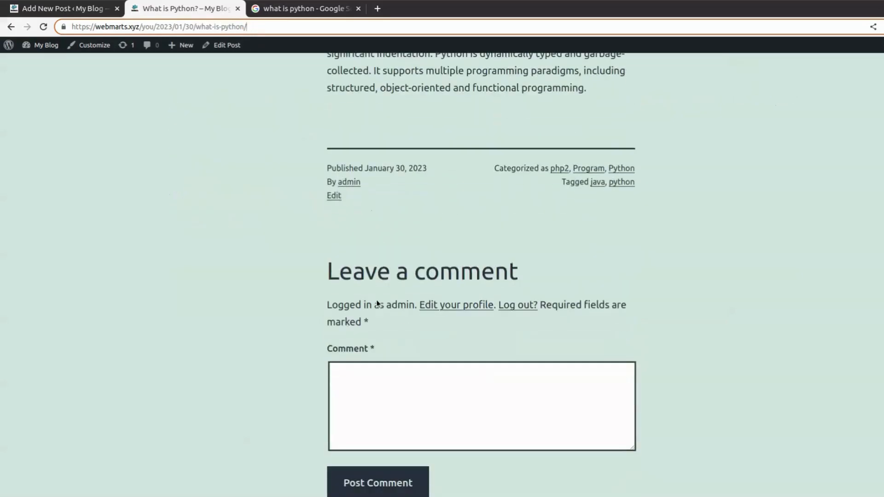
scroll(375, 273, "up", 15)
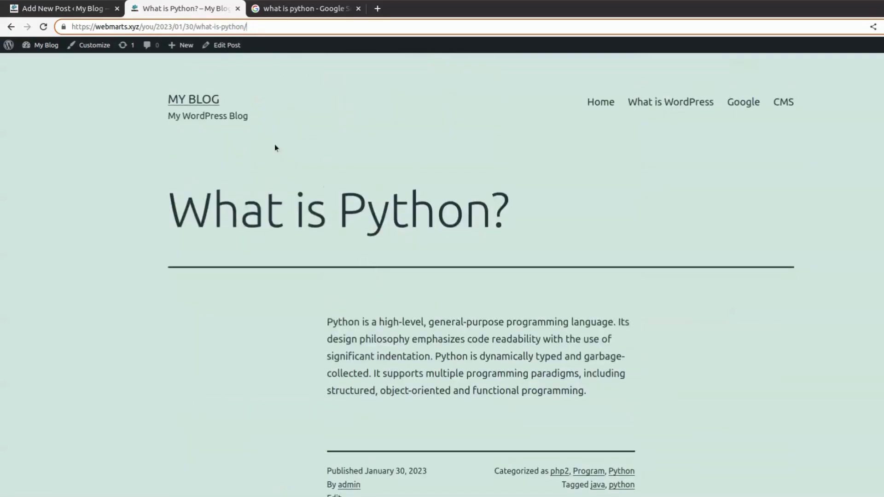
left_click(74, 9)
left_click(213, 10)
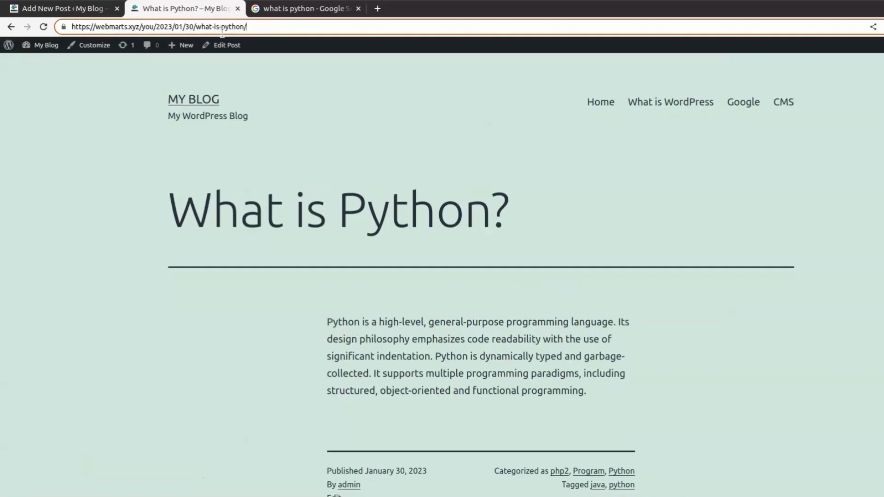
left_click_drag(271, 27, 67, 30)
key("ctrl+c")
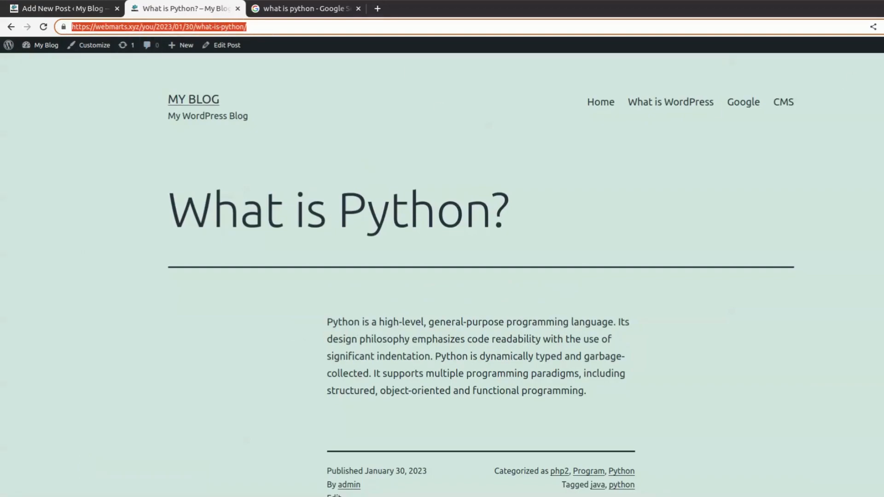
left_click(540, 40)
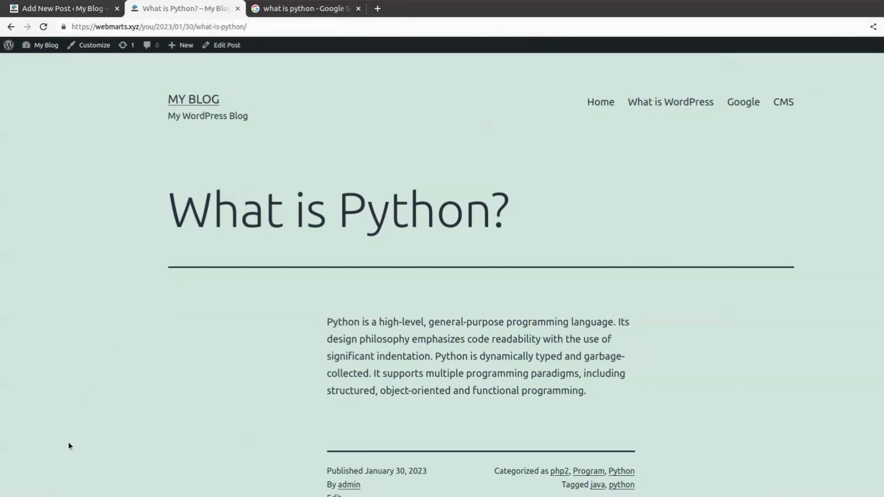
- Open the post's permalink in a new browser tab
left_click(377, 9)
left_click(385, 23)
key("ctrl+v")
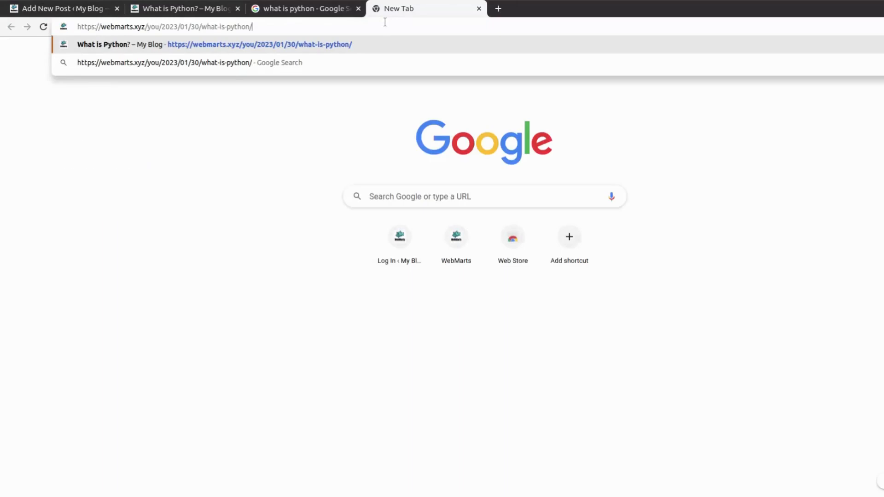
key("Return")
scroll(305, 276, "down", 10)
scroll(320, 281, "up", 10)
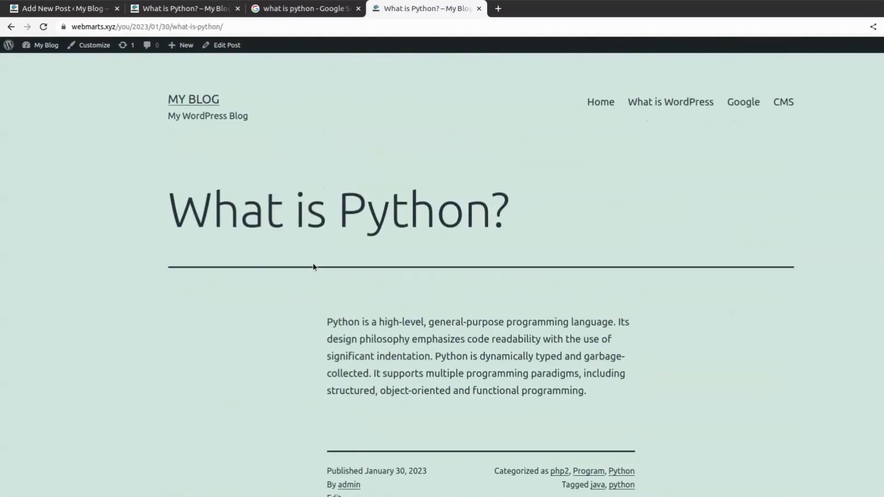
- Set the post's visibility to Password protected with a post password, then close the visibility options
left_click(145, 13)
left_click(87, 12)
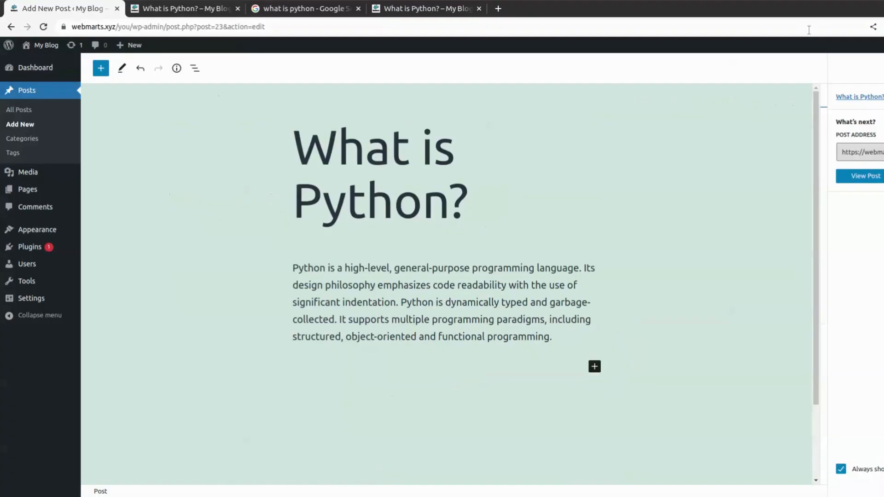
left_click(883, 68)
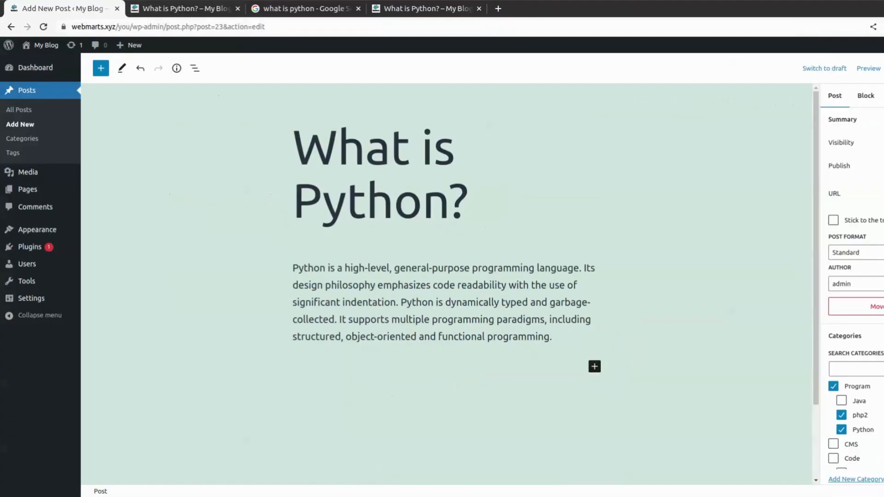
left_click(883, 143)
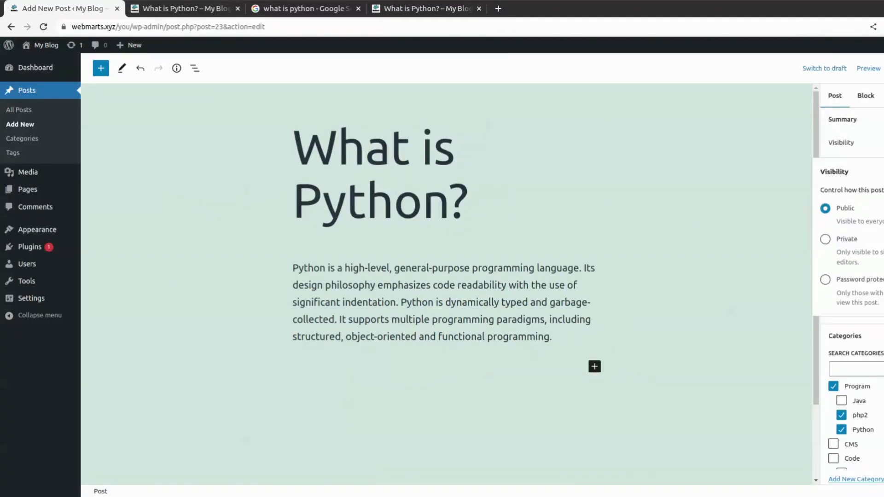
left_click(829, 280)
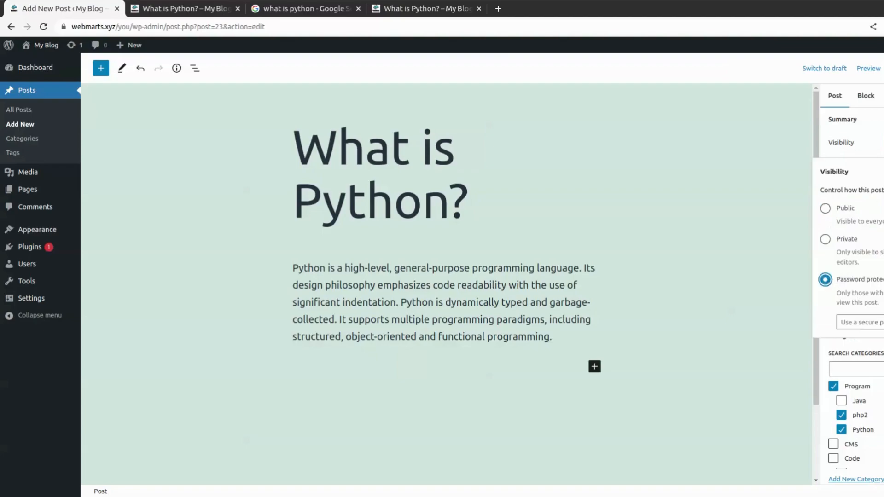
left_click(867, 325)
type("12345")
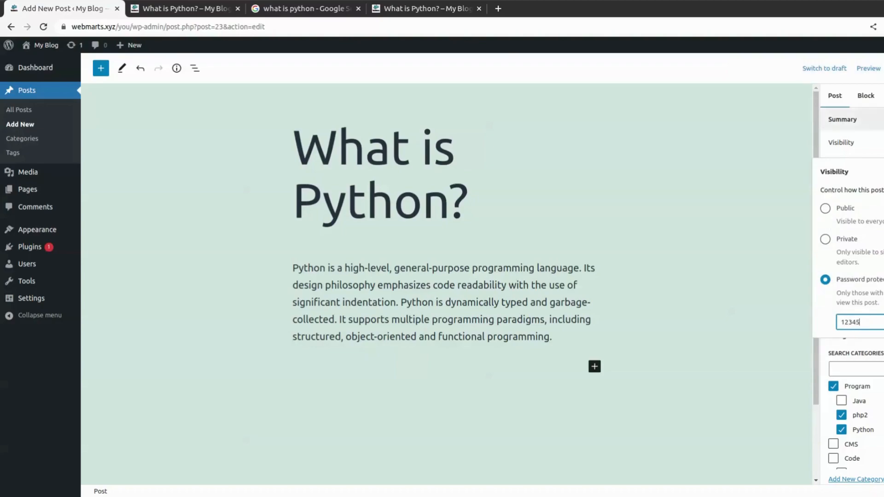
left_click(883, 68)
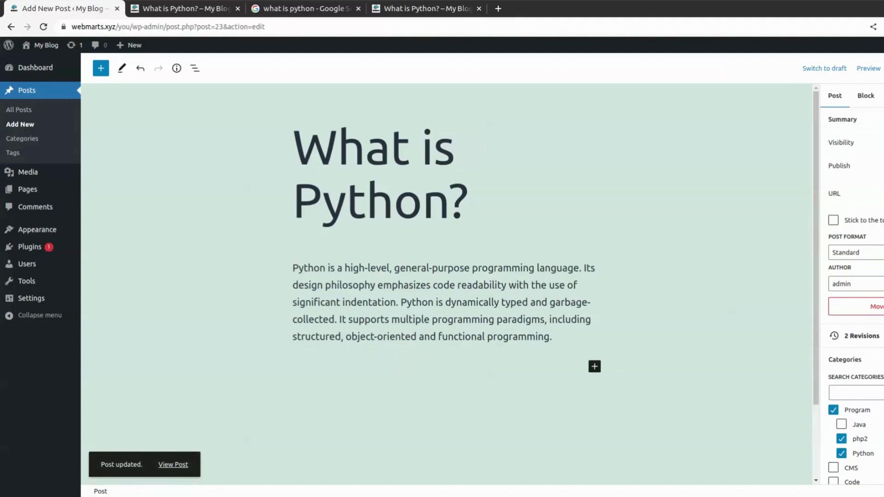
left_click(194, 11)
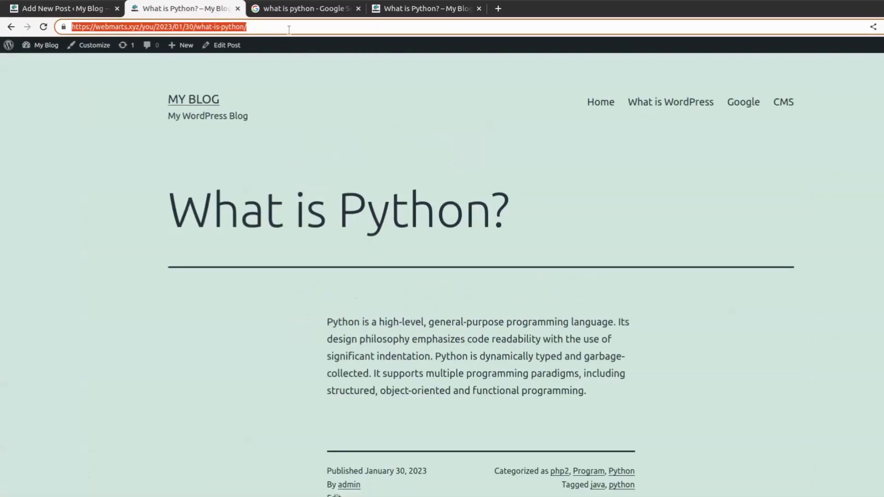
- Reload the published post to show its password prompt
key("Return")
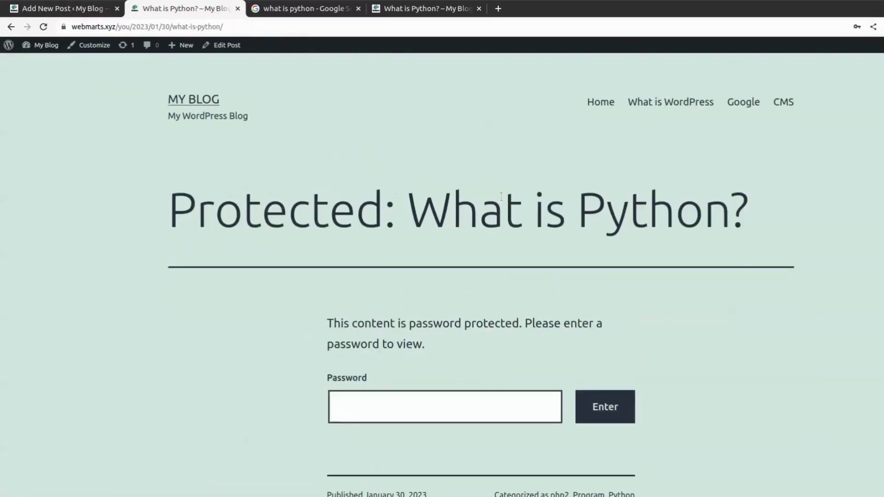
scroll(502, 195, "down", 4)
scroll(503, 188, "down", 4)
scroll(535, 113, "up", 5)
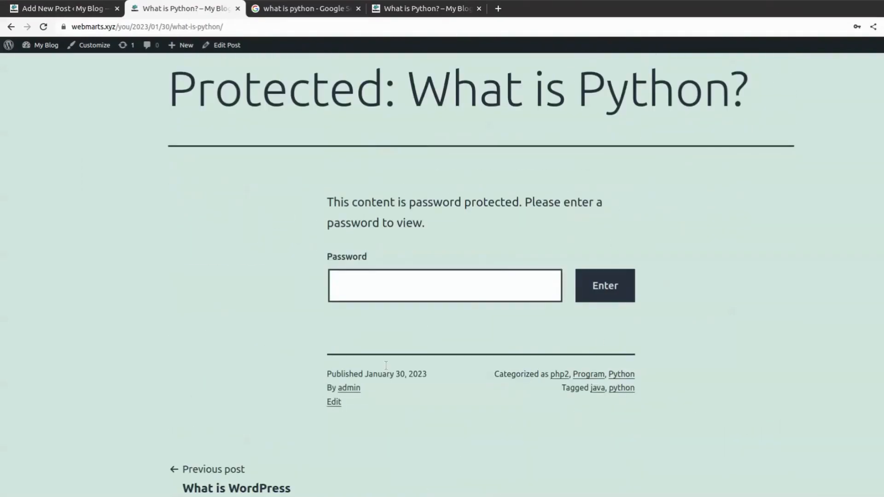
- Unlock the post with its password to reveal the Python text, then return to the editor
left_click(433, 290)
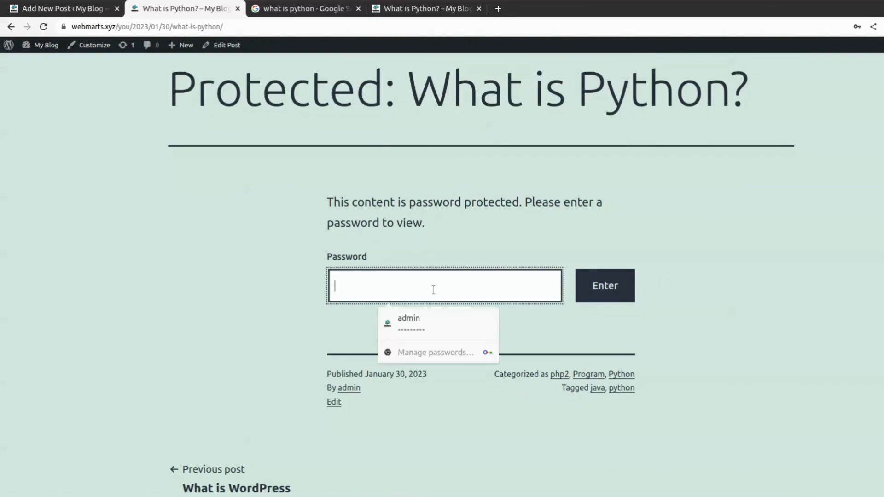
type("•••••")
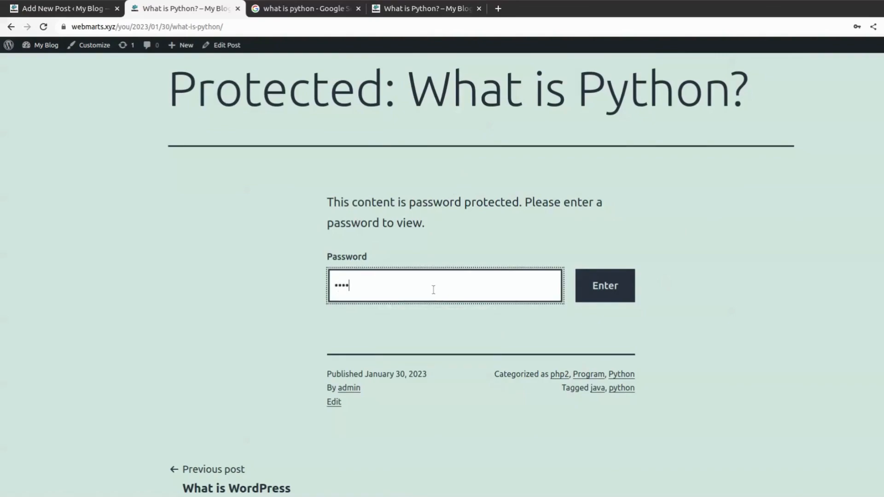
left_click(626, 293)
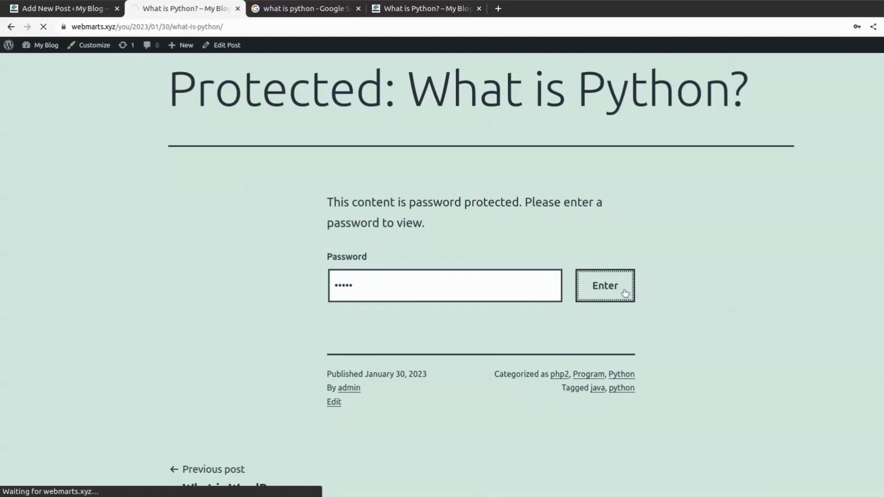
scroll(569, 367, "down", 4)
scroll(569, 367, "down", 1)
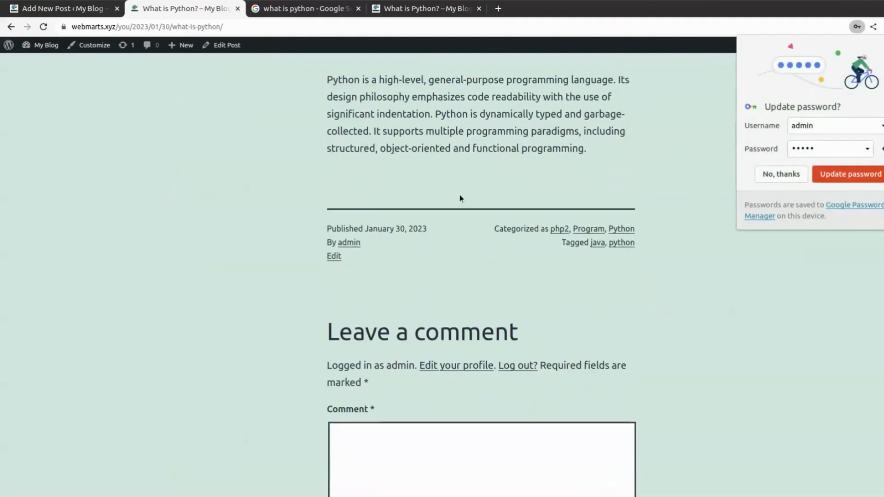
scroll(460, 197, "up", 3)
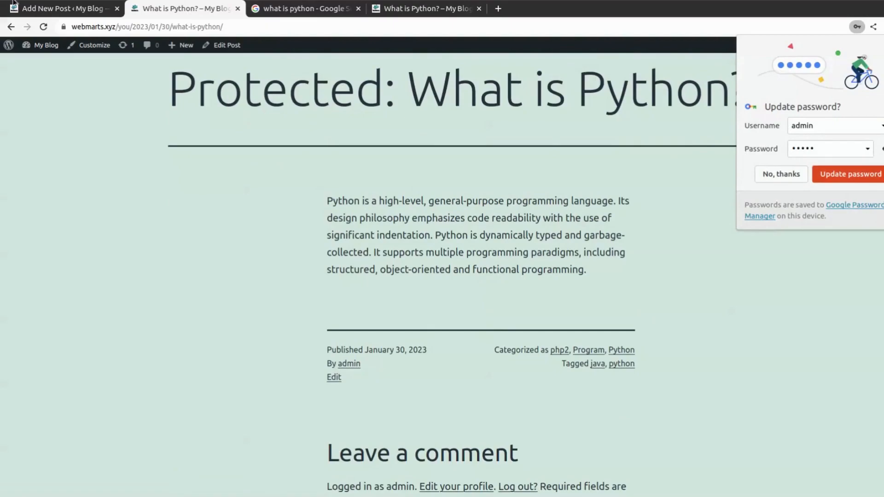
left_click(76, 10)
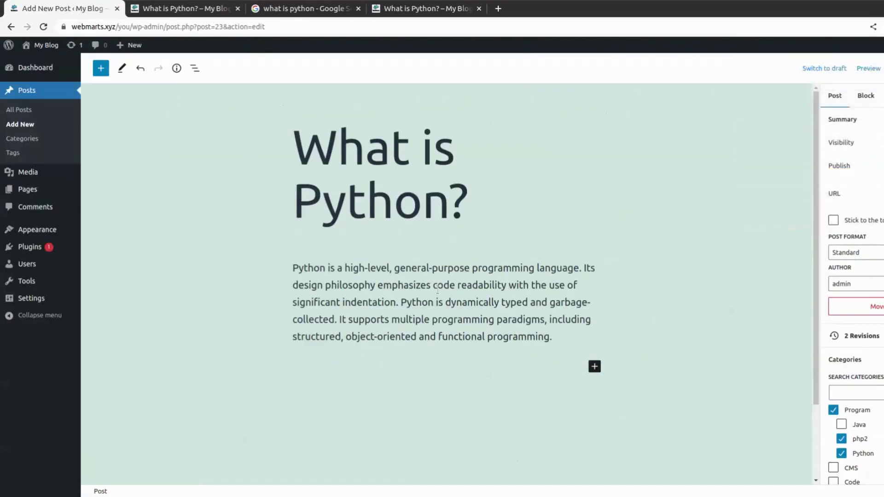